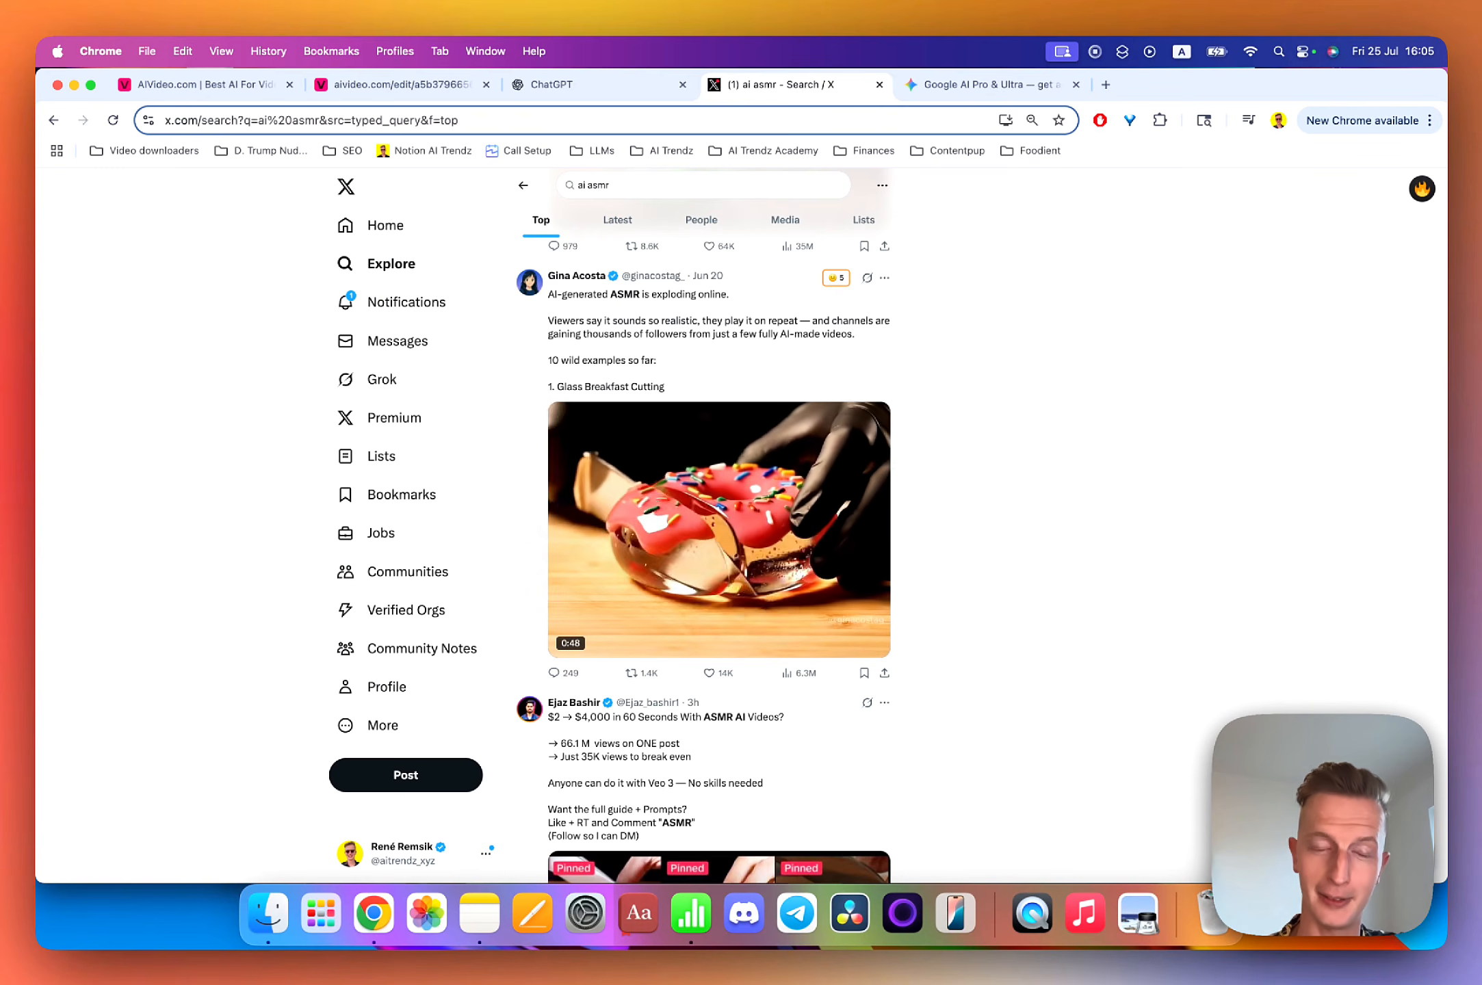
Browse the AI ASMR posts on X and the AI video editor's visuals library, previewing the planet-candy and alien-eating clips.
{"action": "scroll", "coordinate": [719, 548], "scroll_direction": "down", "scroll_amount": 5}
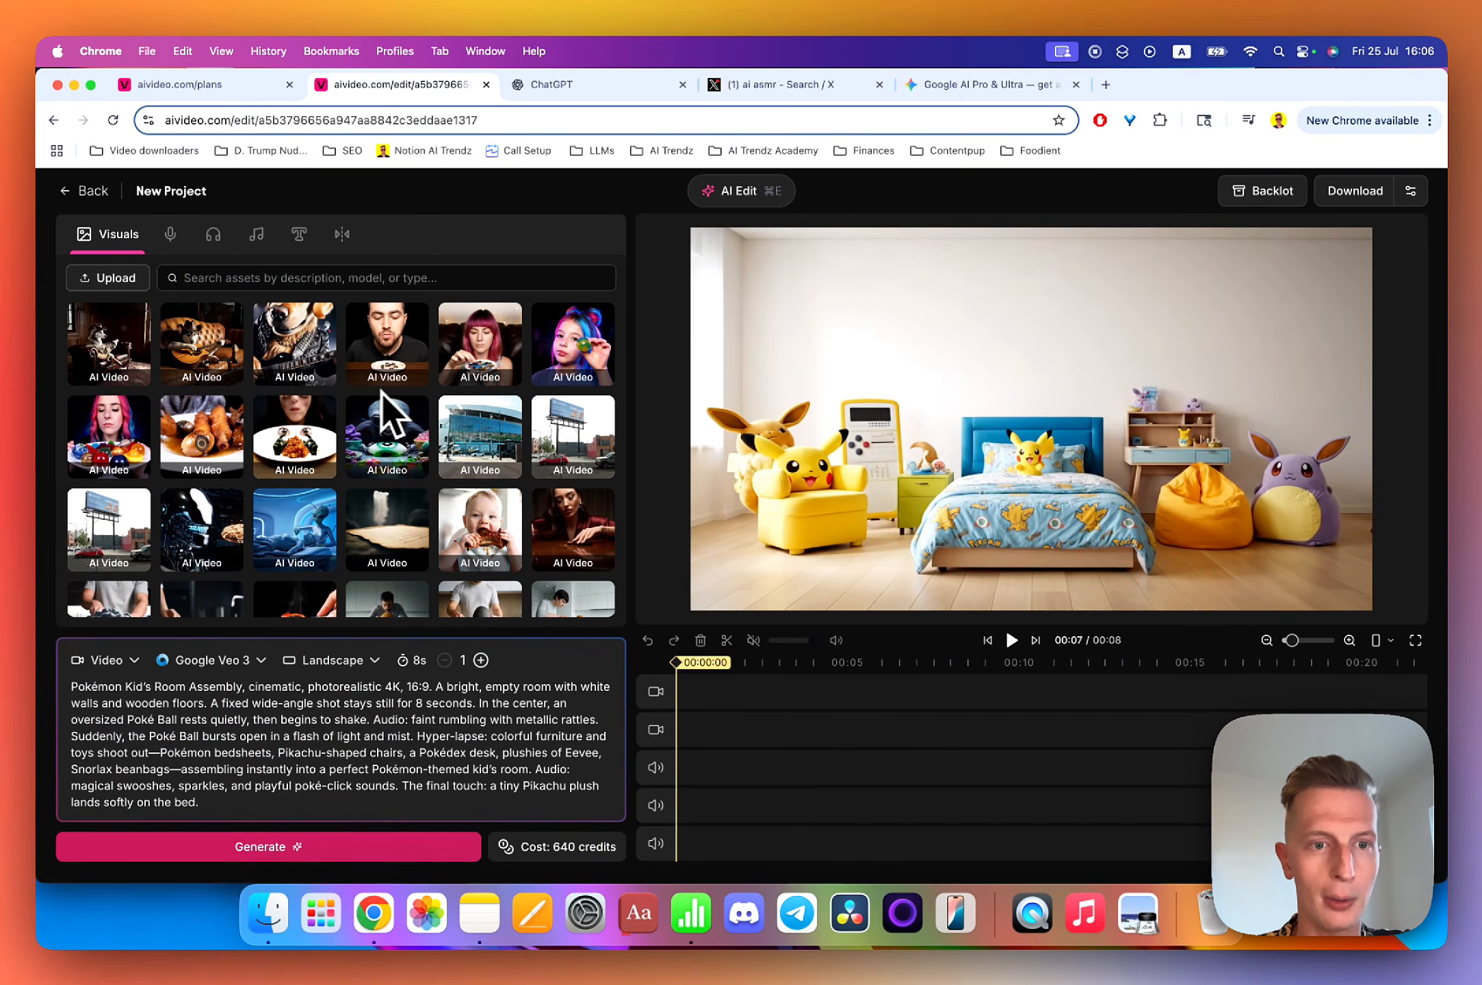
{"action": "scroll", "coordinate": [450, 442], "scroll_direction": "down", "scroll_amount": 10}
{"action": "scroll", "coordinate": [453, 442], "scroll_direction": "down", "scroll_amount": 10}
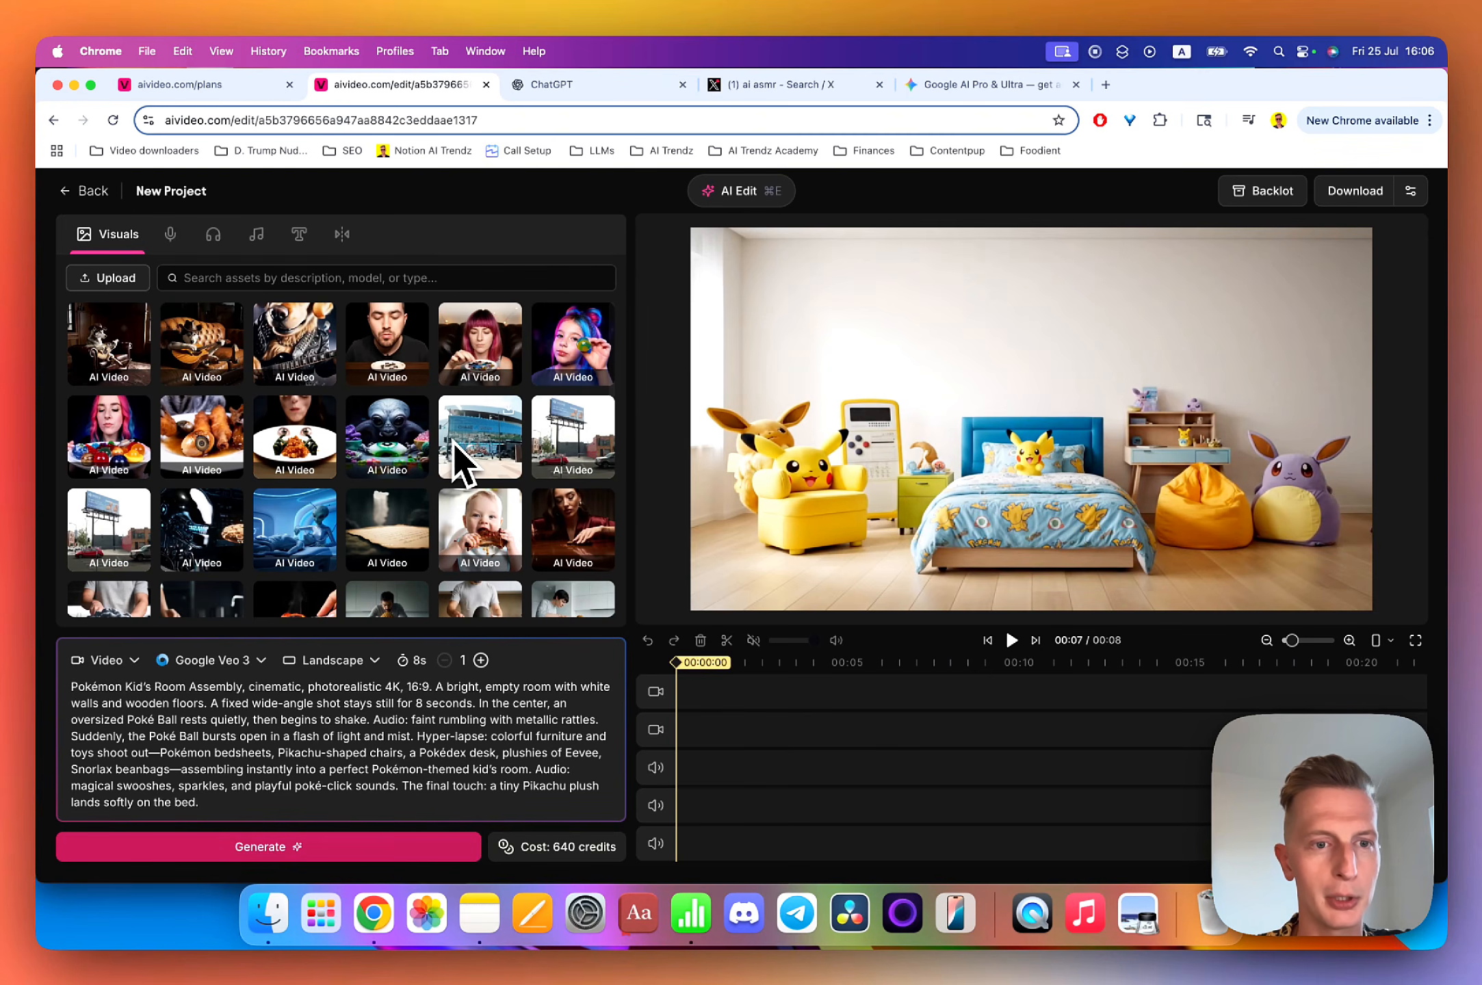
{"action": "left_click", "coordinate": [116, 437]}
{"action": "left_click", "coordinate": [1011, 640]}
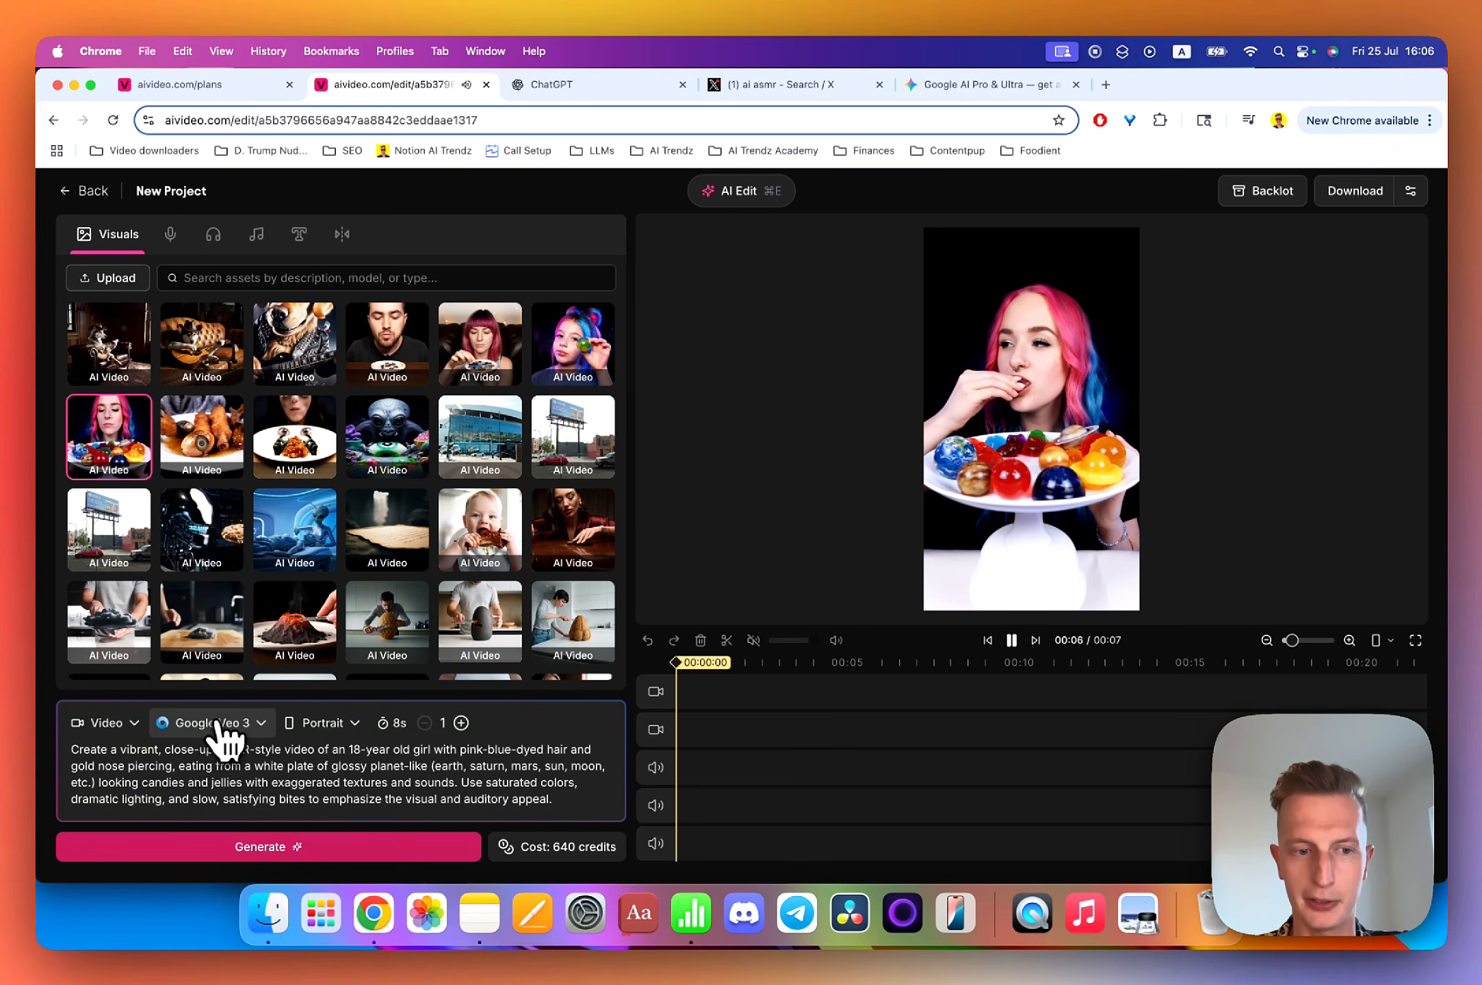
{"action": "left_click", "coordinate": [312, 438]}
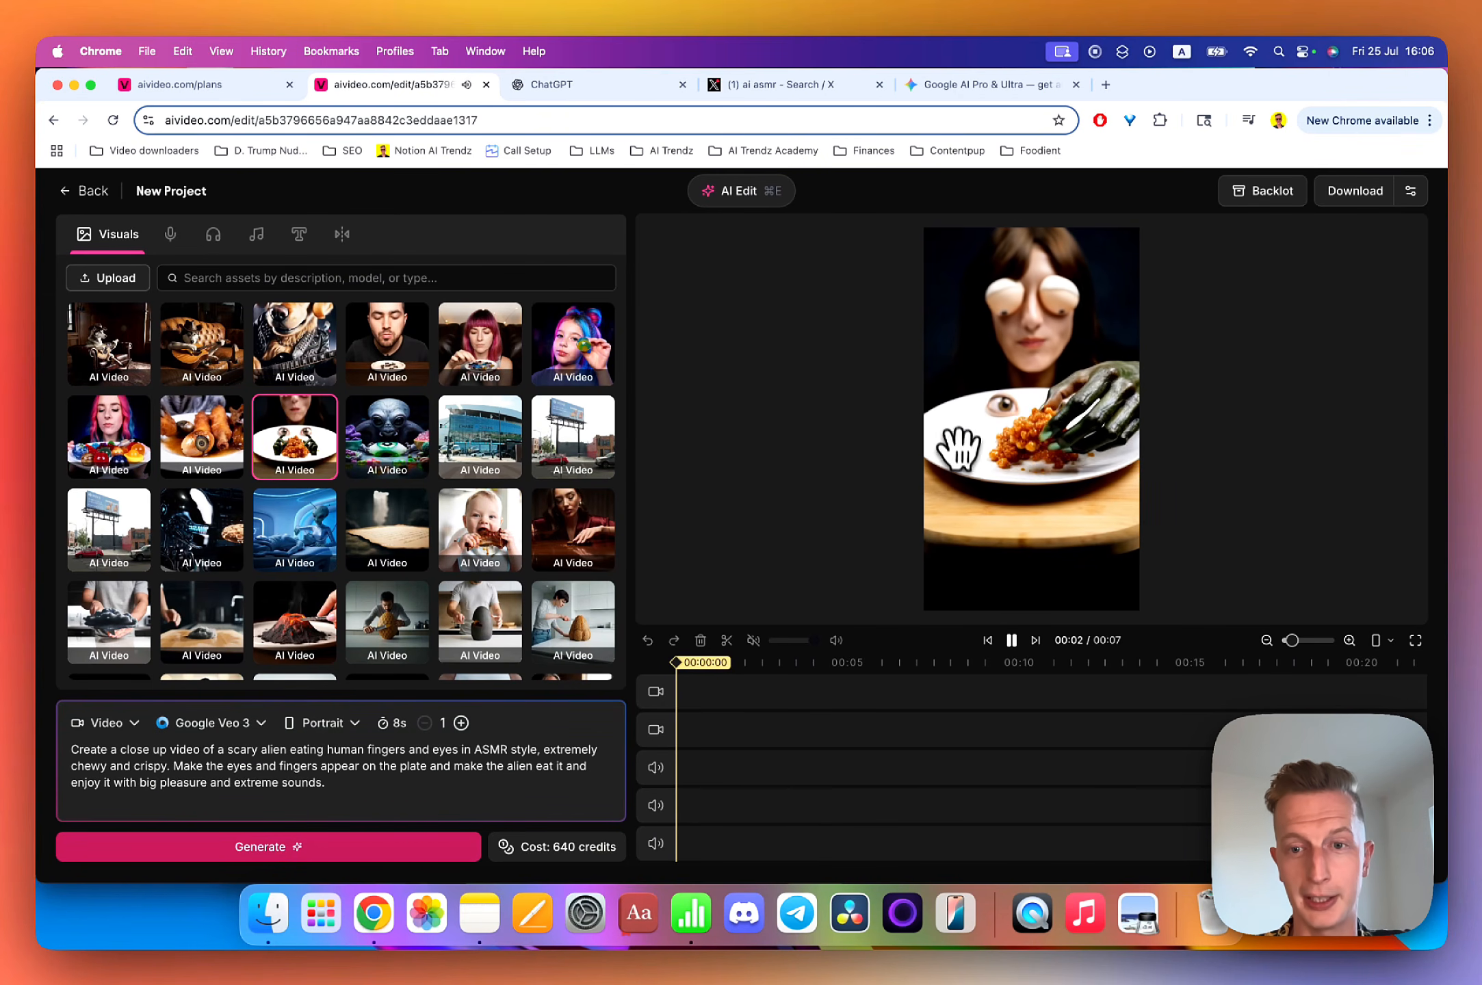
Preview the volcano-cutting and cloud-cutting ASMR clips in the visuals library.
{"action": "scroll", "coordinate": [362, 554], "scroll_direction": "down", "scroll_amount": 2}
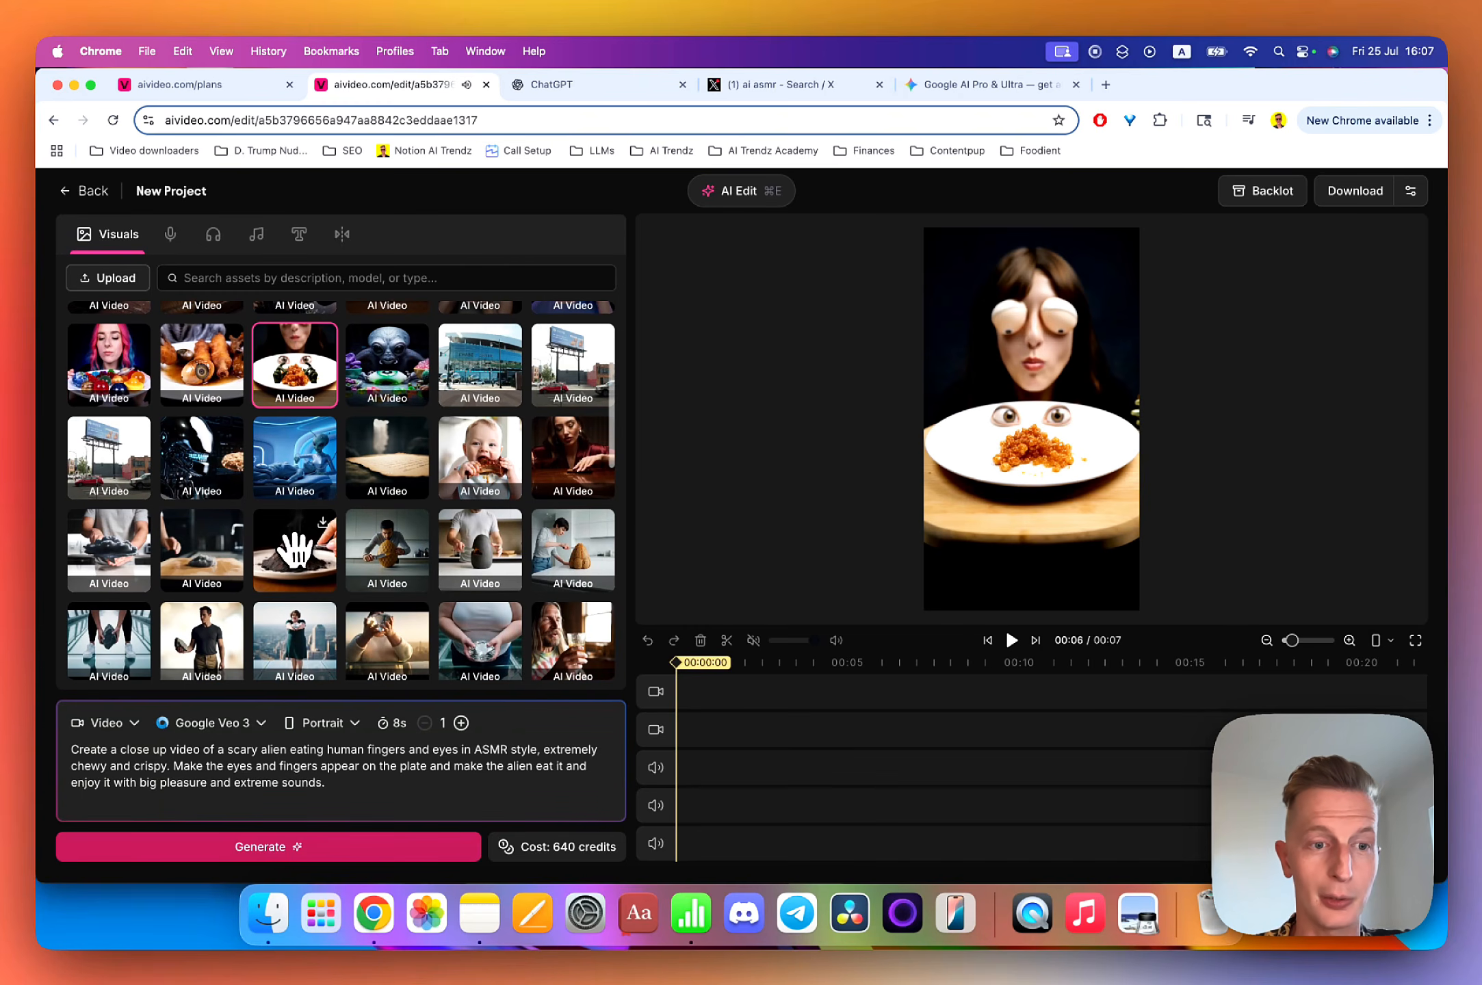
{"action": "left_click", "coordinate": [295, 548]}
{"action": "left_click", "coordinate": [1012, 641]}
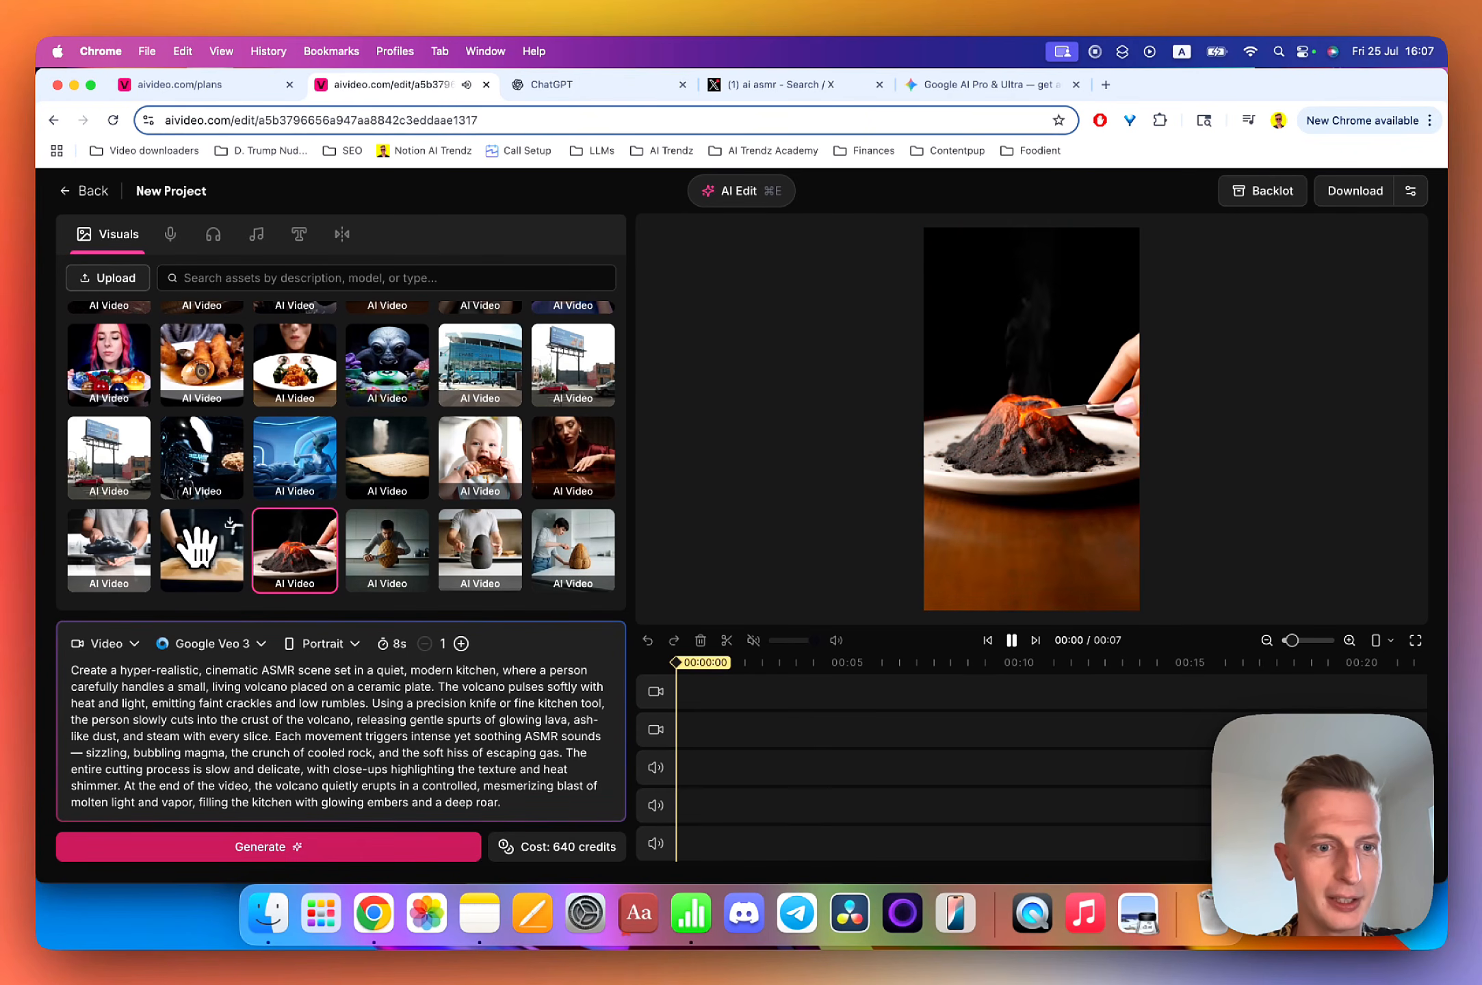
{"action": "left_click", "coordinate": [230, 524]}
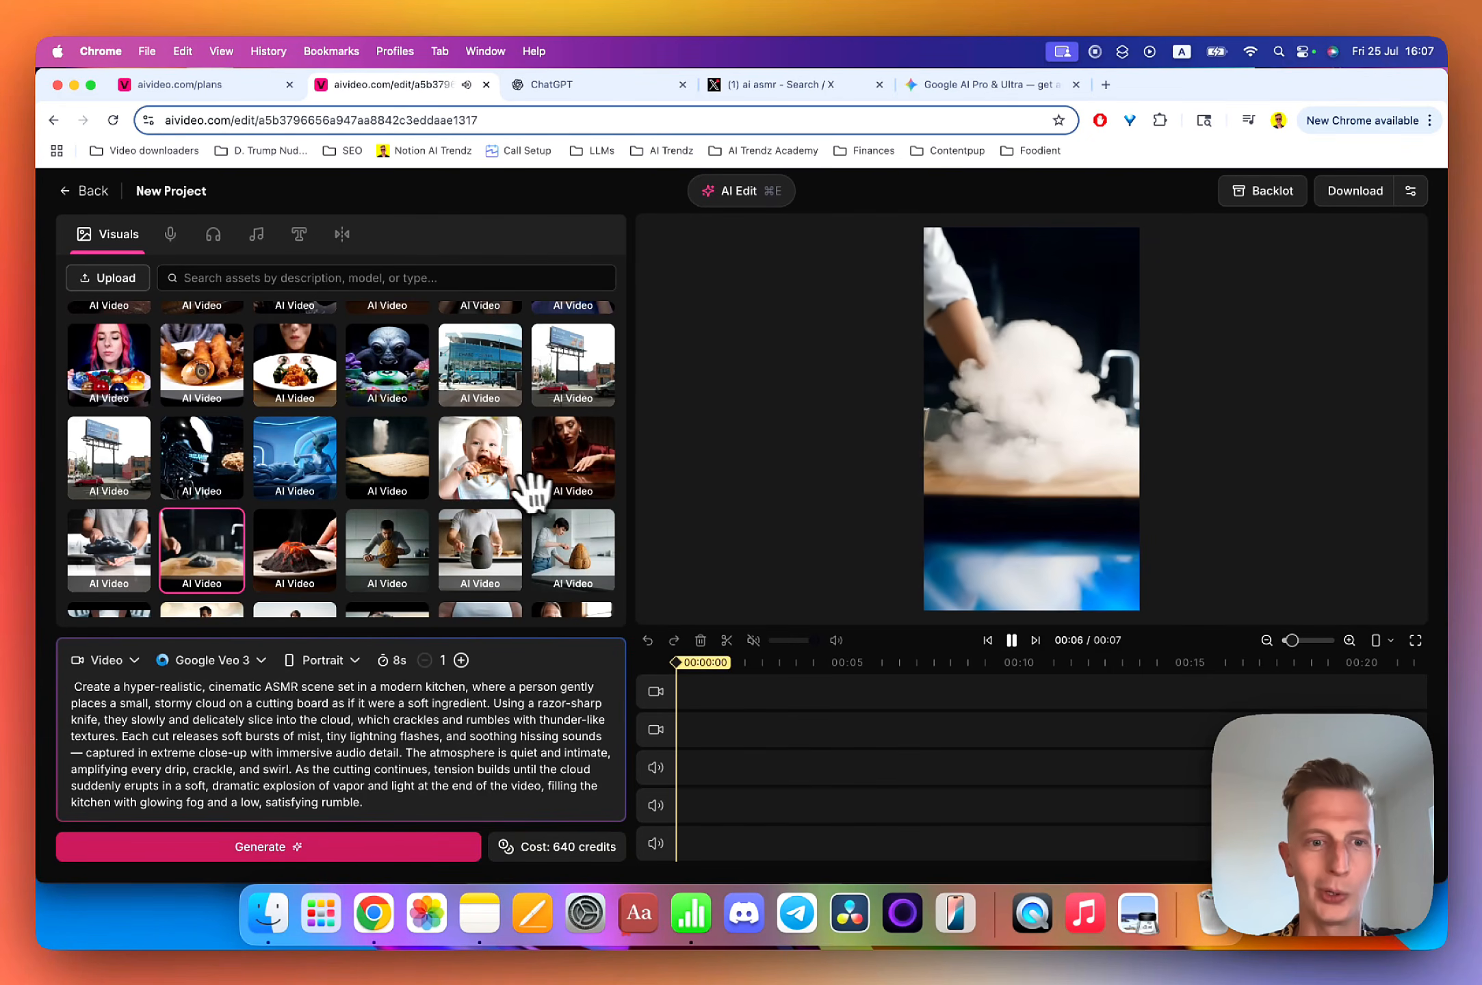
Preview the chocolate keyboard clip and the restaurant lava mukbang clips, viewing the blonde girl's clip enlarged.
{"action": "scroll", "coordinate": [410, 513], "scroll_direction": "down", "scroll_amount": 2}
{"action": "scroll", "coordinate": [393, 520], "scroll_direction": "down", "scroll_amount": 2}
{"action": "left_click", "coordinate": [480, 530]}
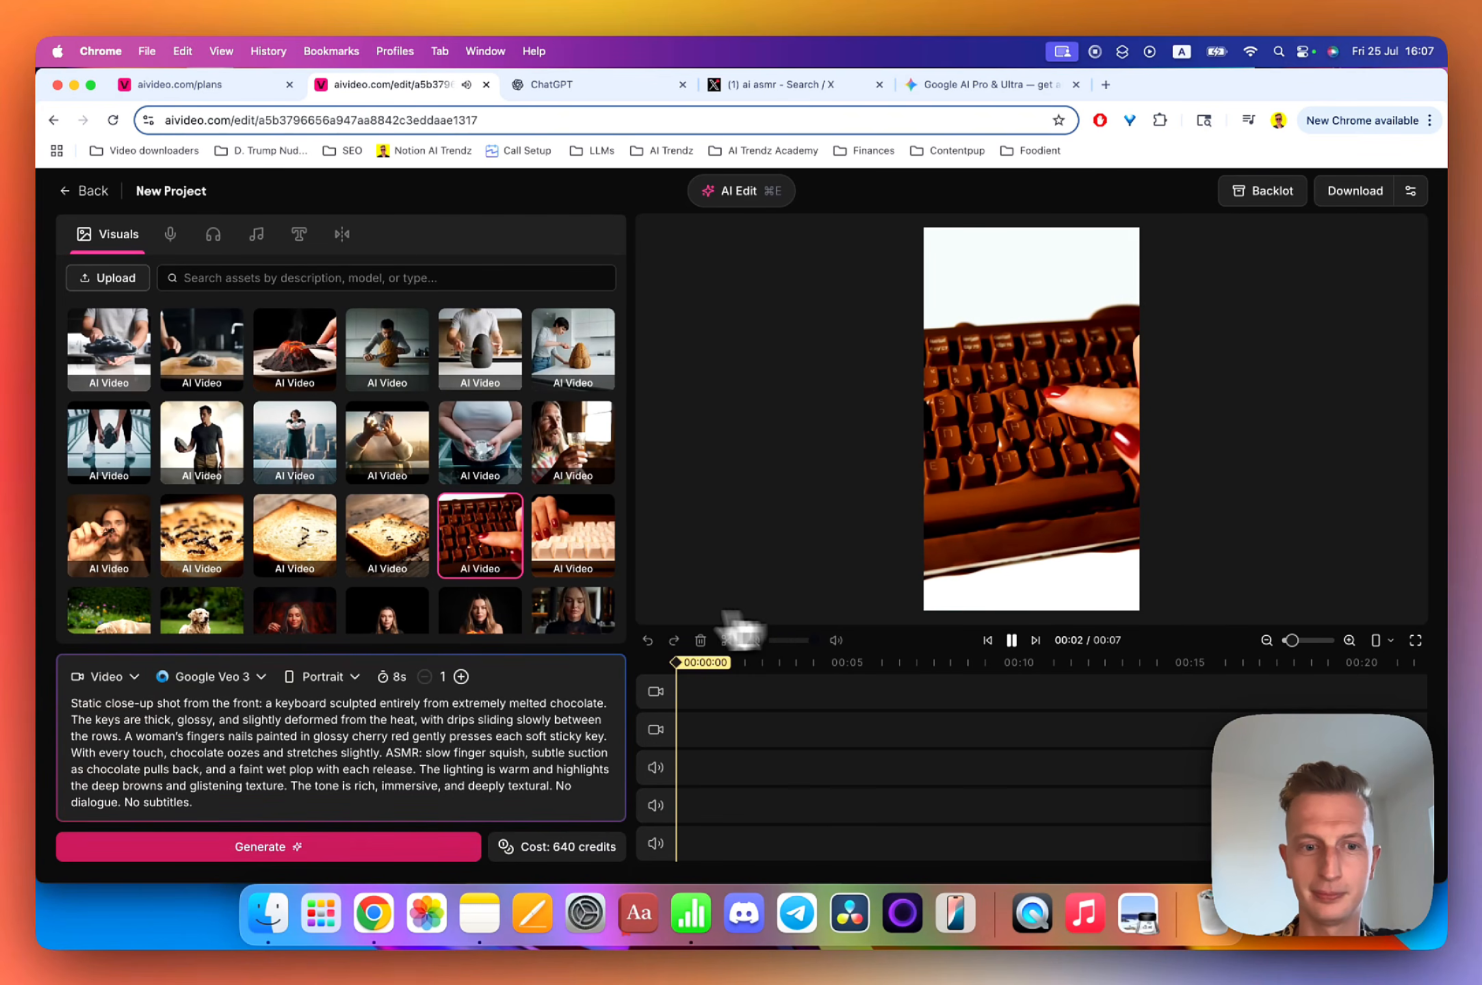
{"action": "scroll", "coordinate": [425, 612], "scroll_direction": "down", "scroll_amount": 1}
{"action": "left_click", "coordinate": [573, 520]}
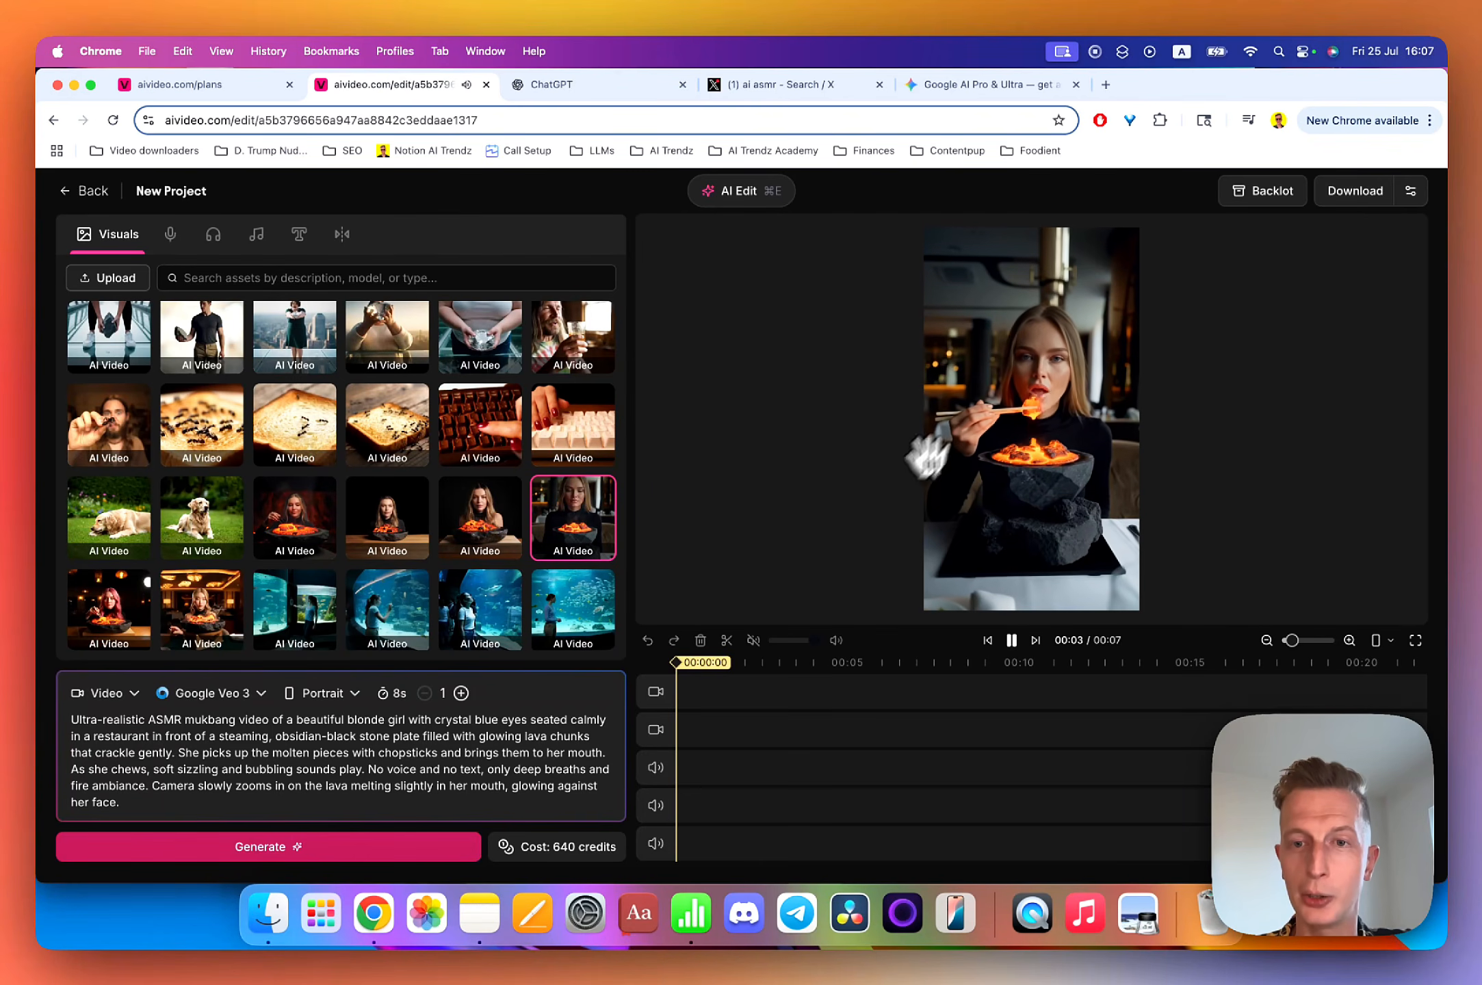
{"action": "left_click", "coordinate": [948, 356]}
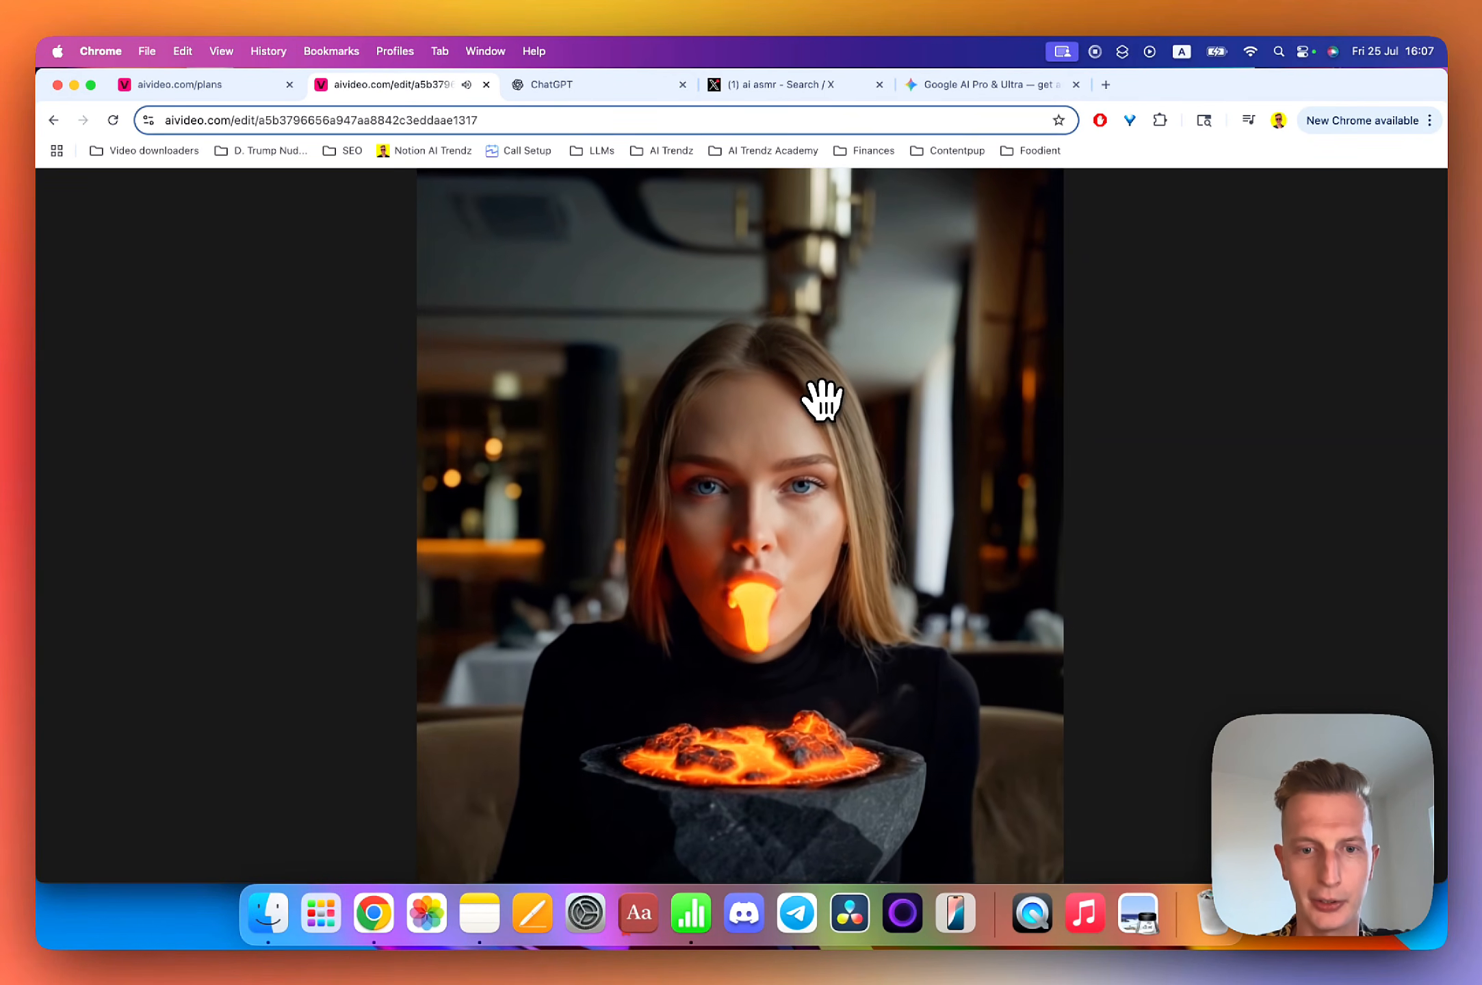
{"action": "left_click", "coordinate": [756, 399]}
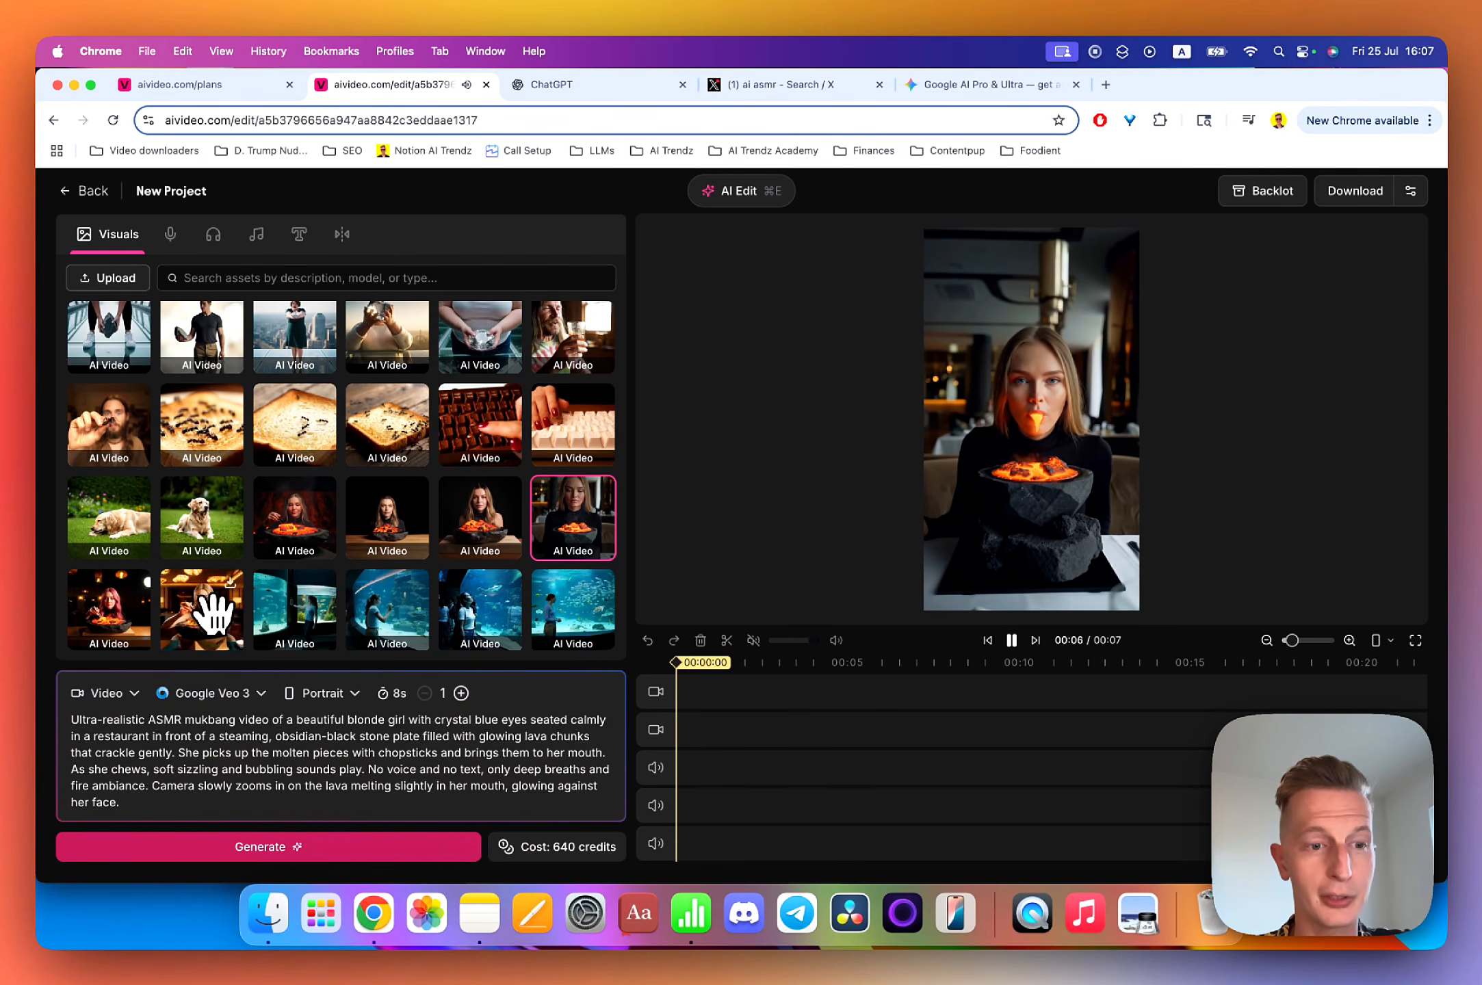
{"action": "left_click", "coordinate": [202, 609]}
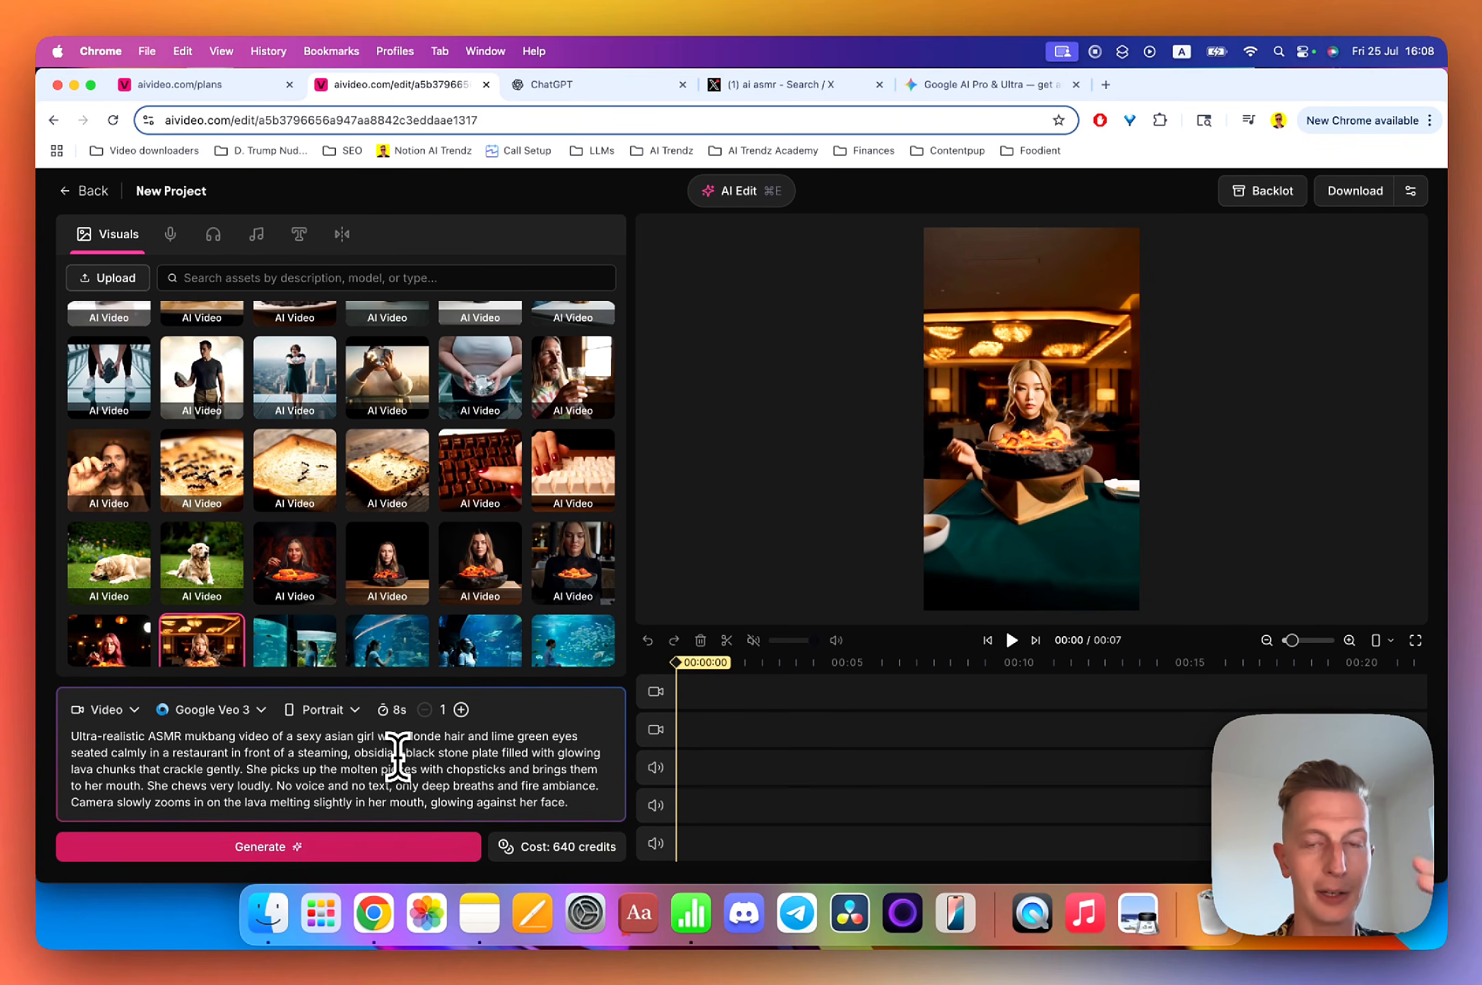
Switch to ChatGPT, request a video prompt for a girl eating lava pizza, and copy the resulting prompt text.
{"action": "left_click", "coordinate": [602, 84]}
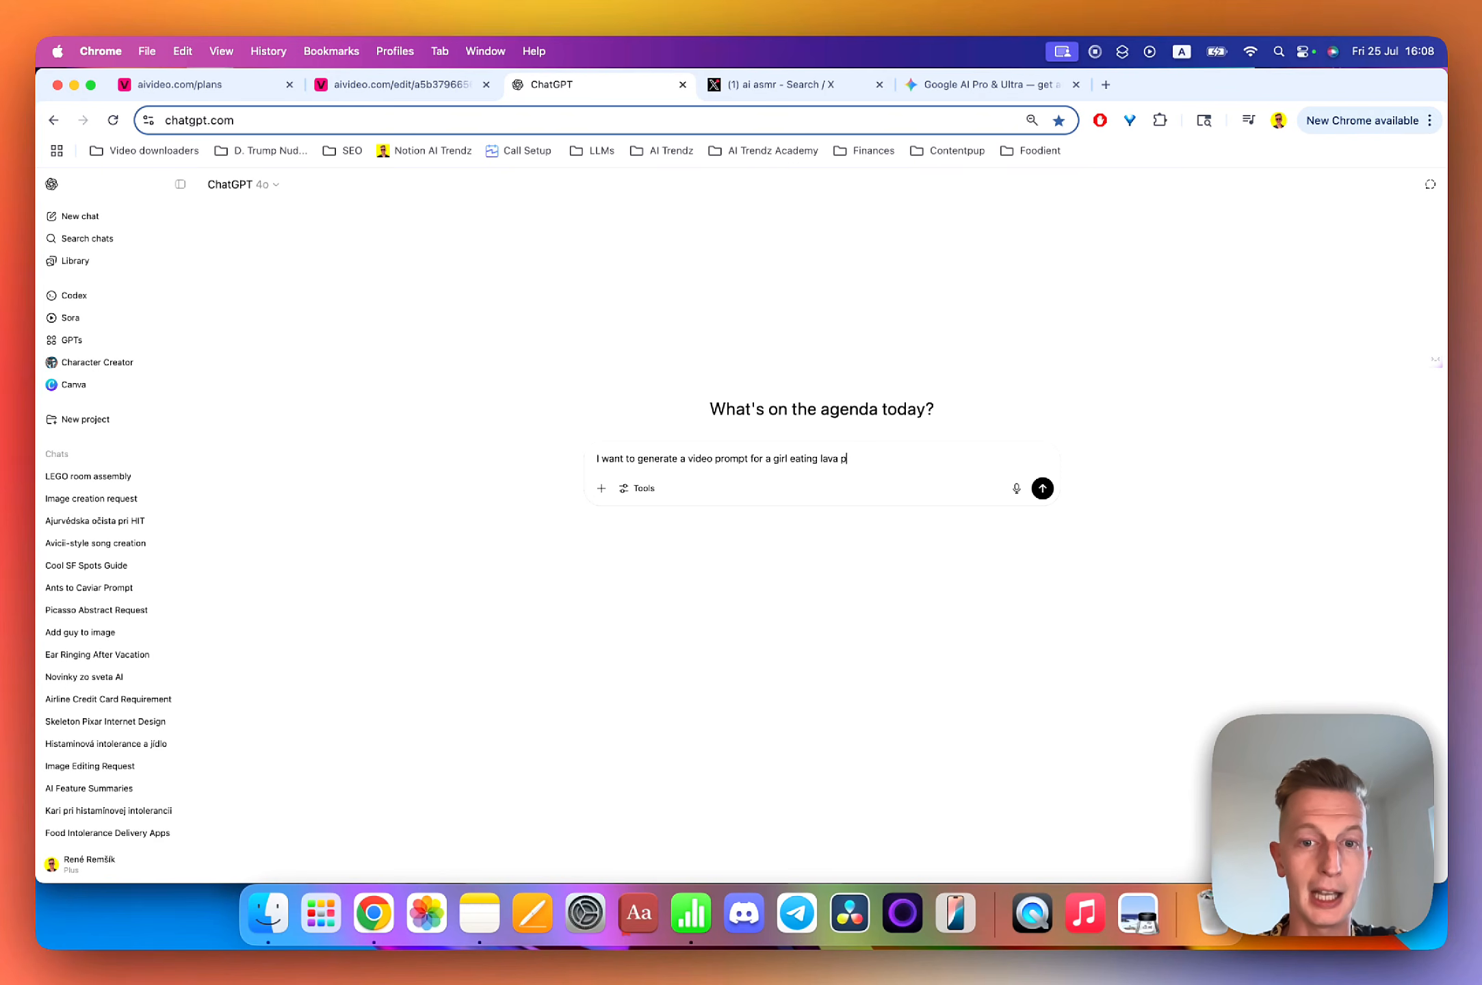
{"action": "key", "text": "Return"}
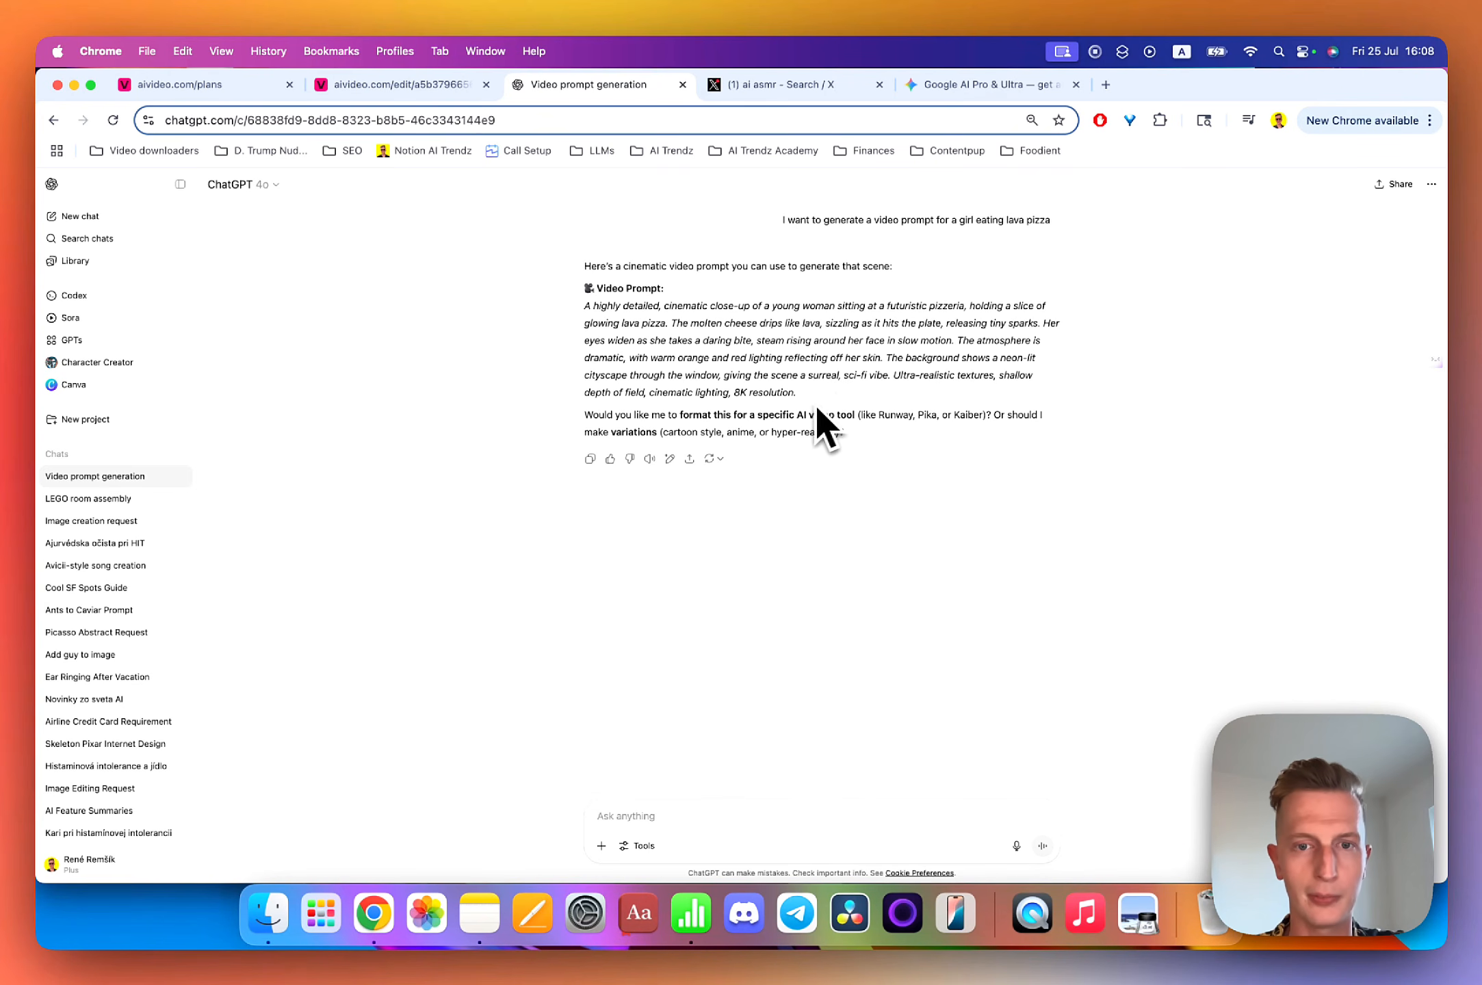
{"action": "left_click_drag", "start_coordinate": [807, 400], "coordinate": [583, 311]}
{"action": "key", "text": "super+c"}
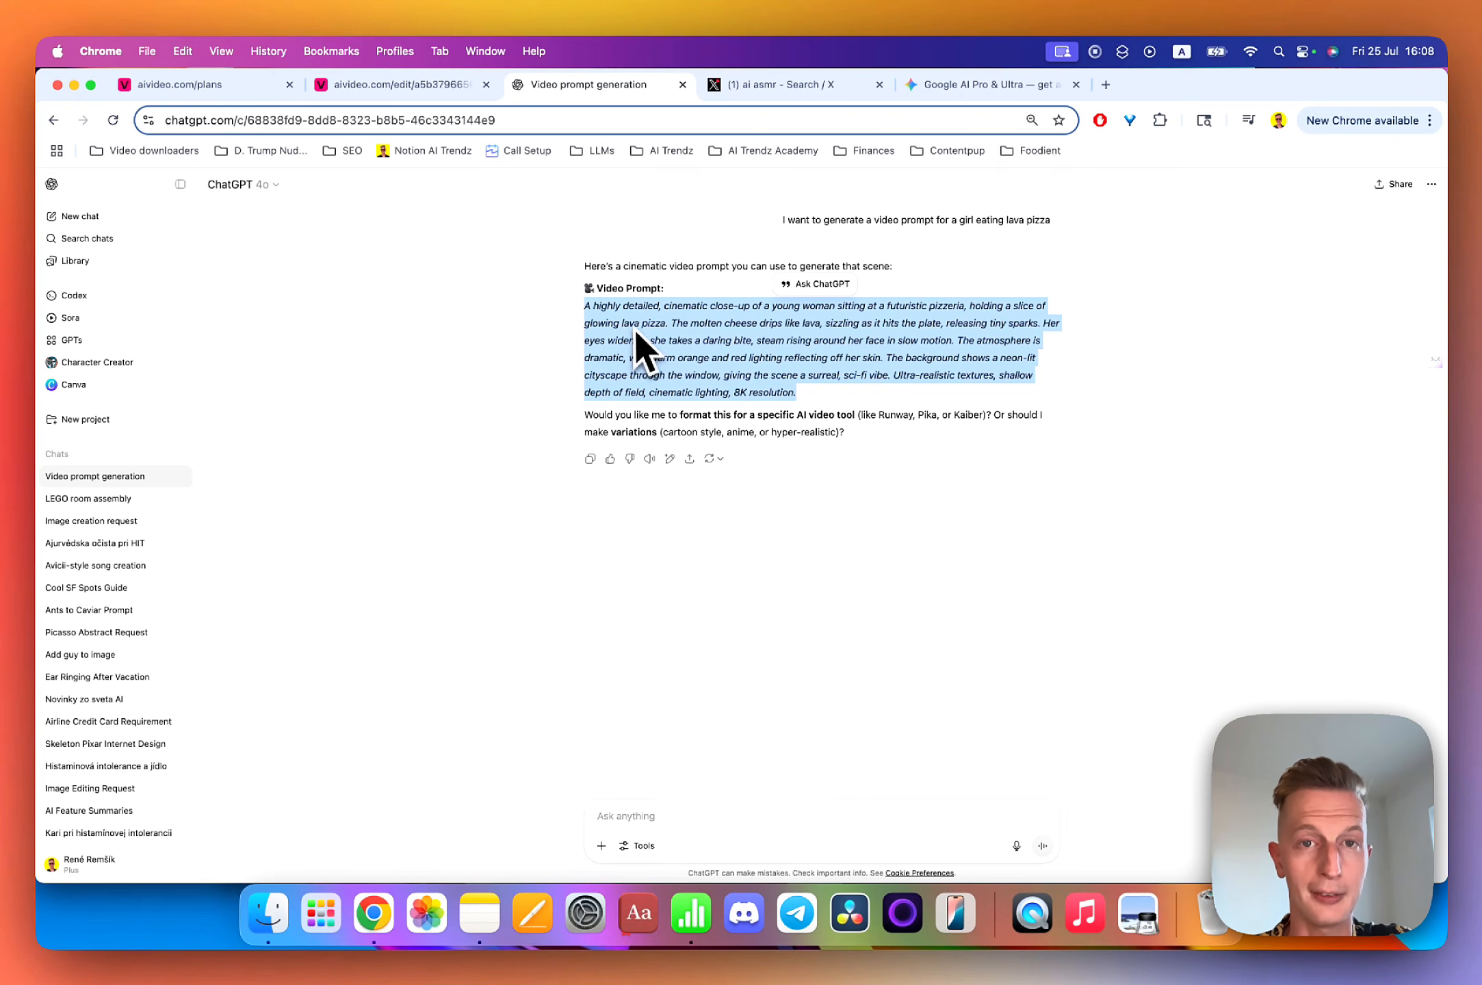
Return to the AI video editor and replace the existing prompt with the copied lava pizza prompt.
{"action": "left_click", "coordinate": [413, 95]}
{"action": "left_click", "coordinate": [364, 748]}
{"action": "key", "text": "super+a"}
{"action": "key", "text": "super+v"}
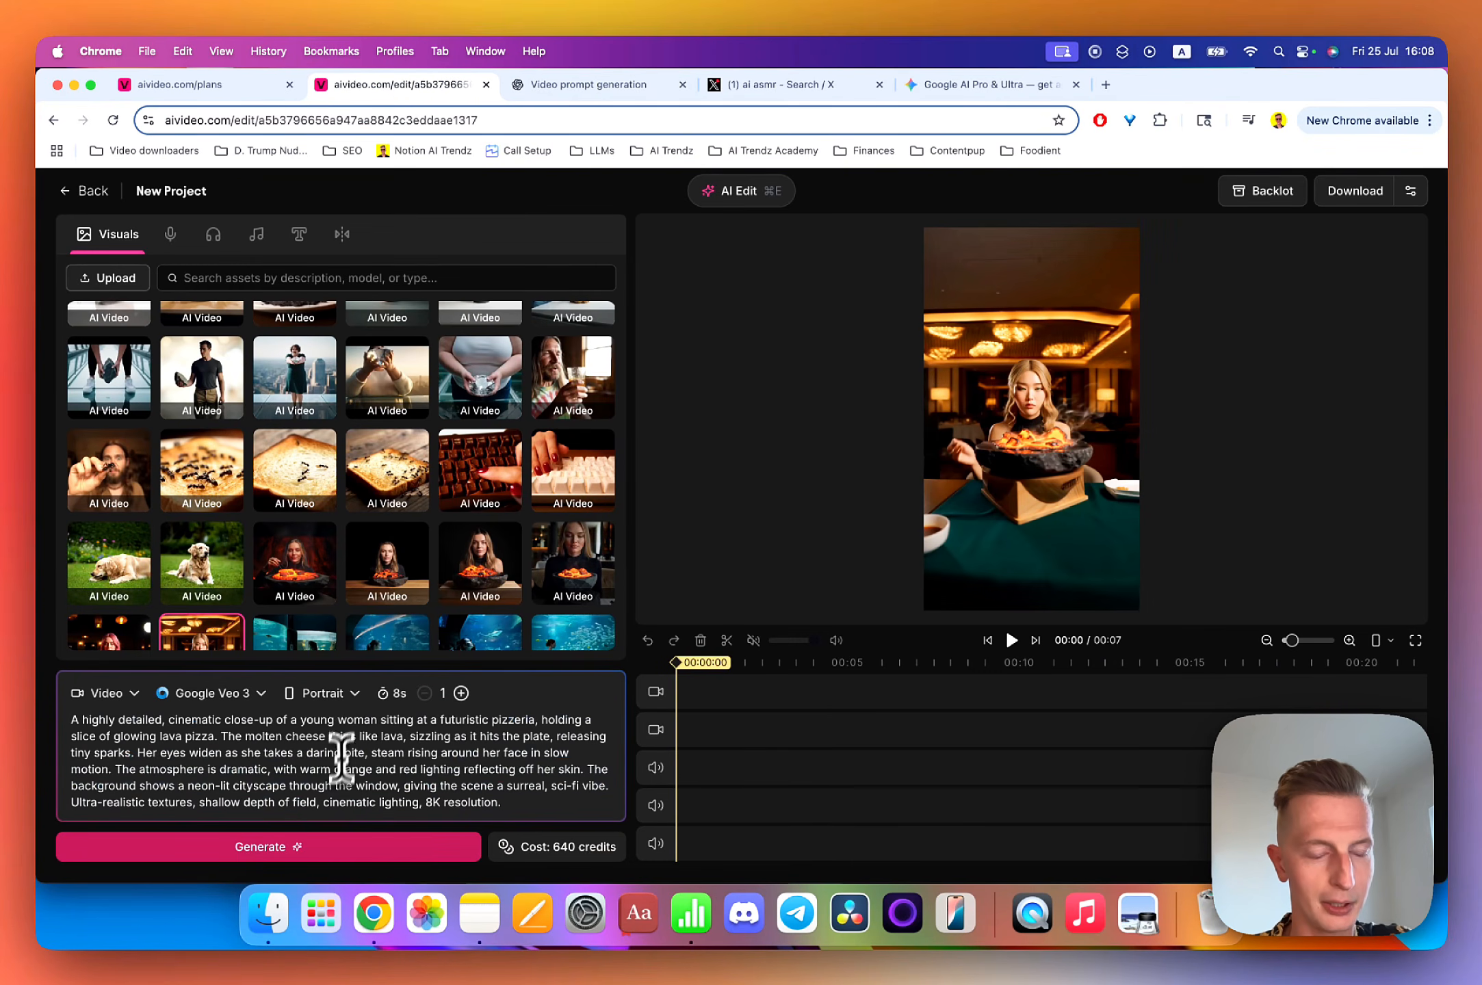
Keep the format on Portrait, set the number of videos to 2, and generate the lava pizza clips.
{"action": "left_click", "coordinate": [341, 699]}
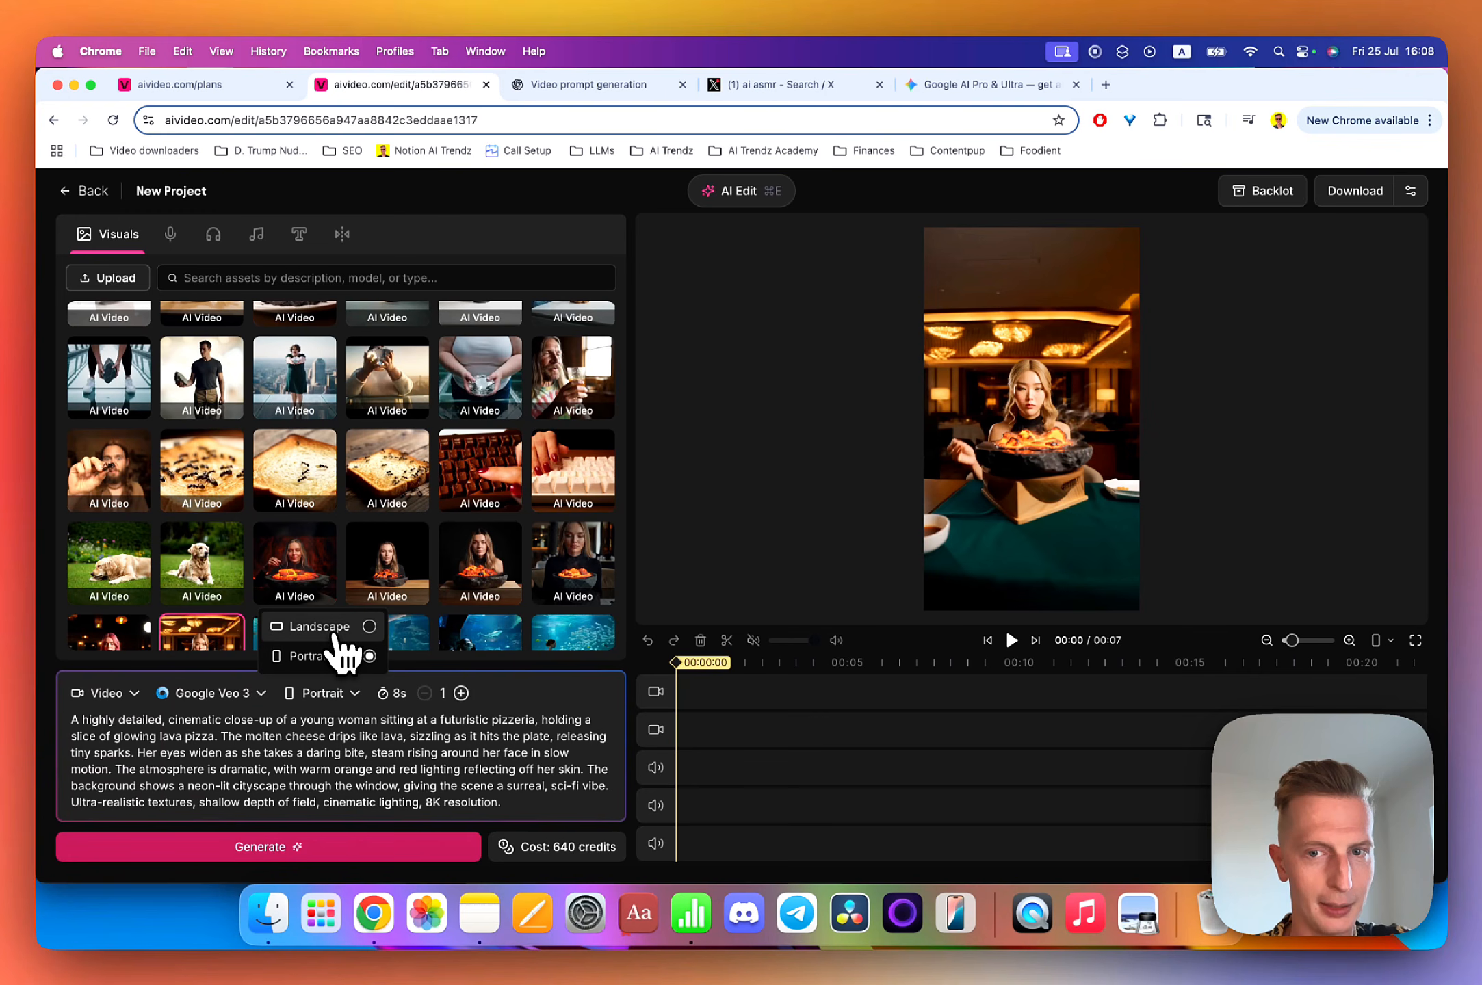
{"action": "left_click", "coordinate": [331, 660]}
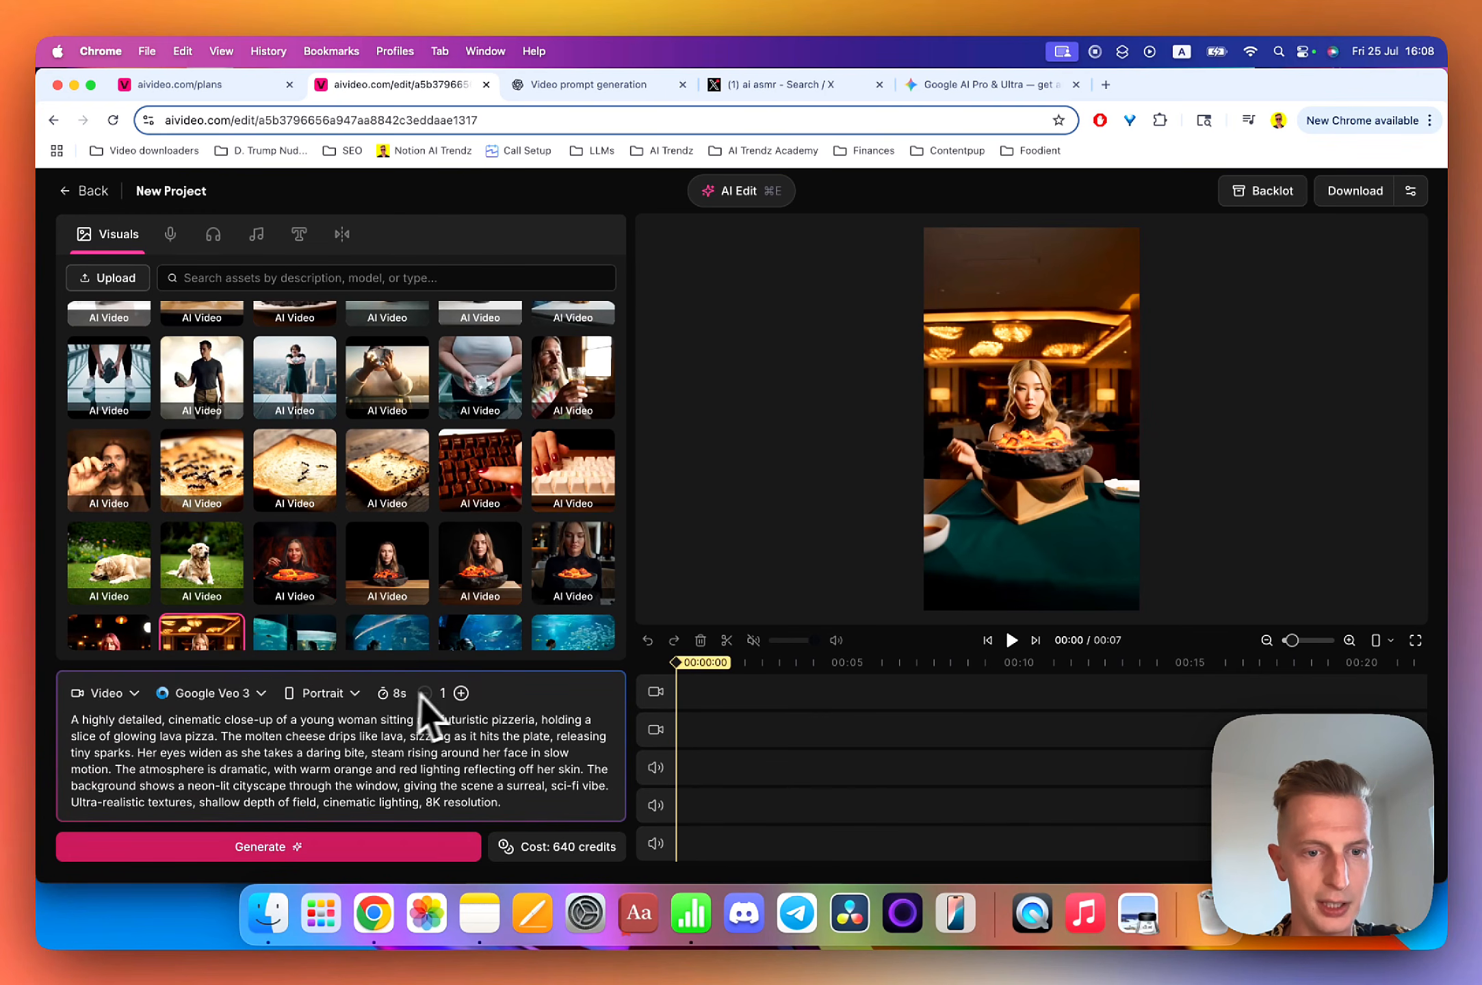
{"action": "left_click", "coordinate": [461, 693]}
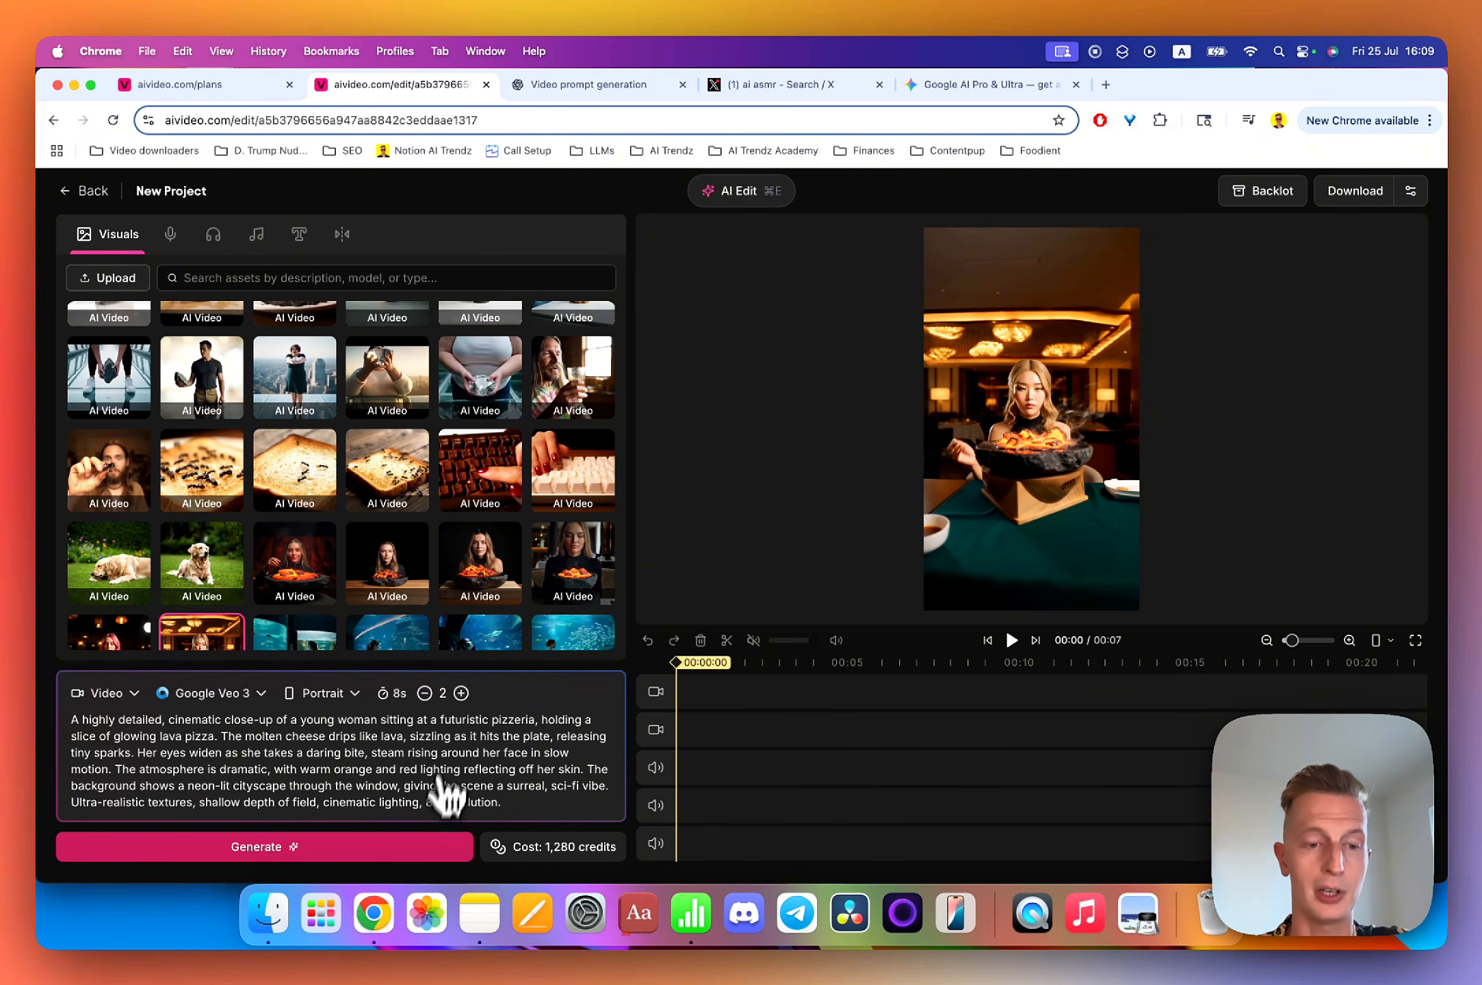
{"action": "left_click", "coordinate": [391, 852]}
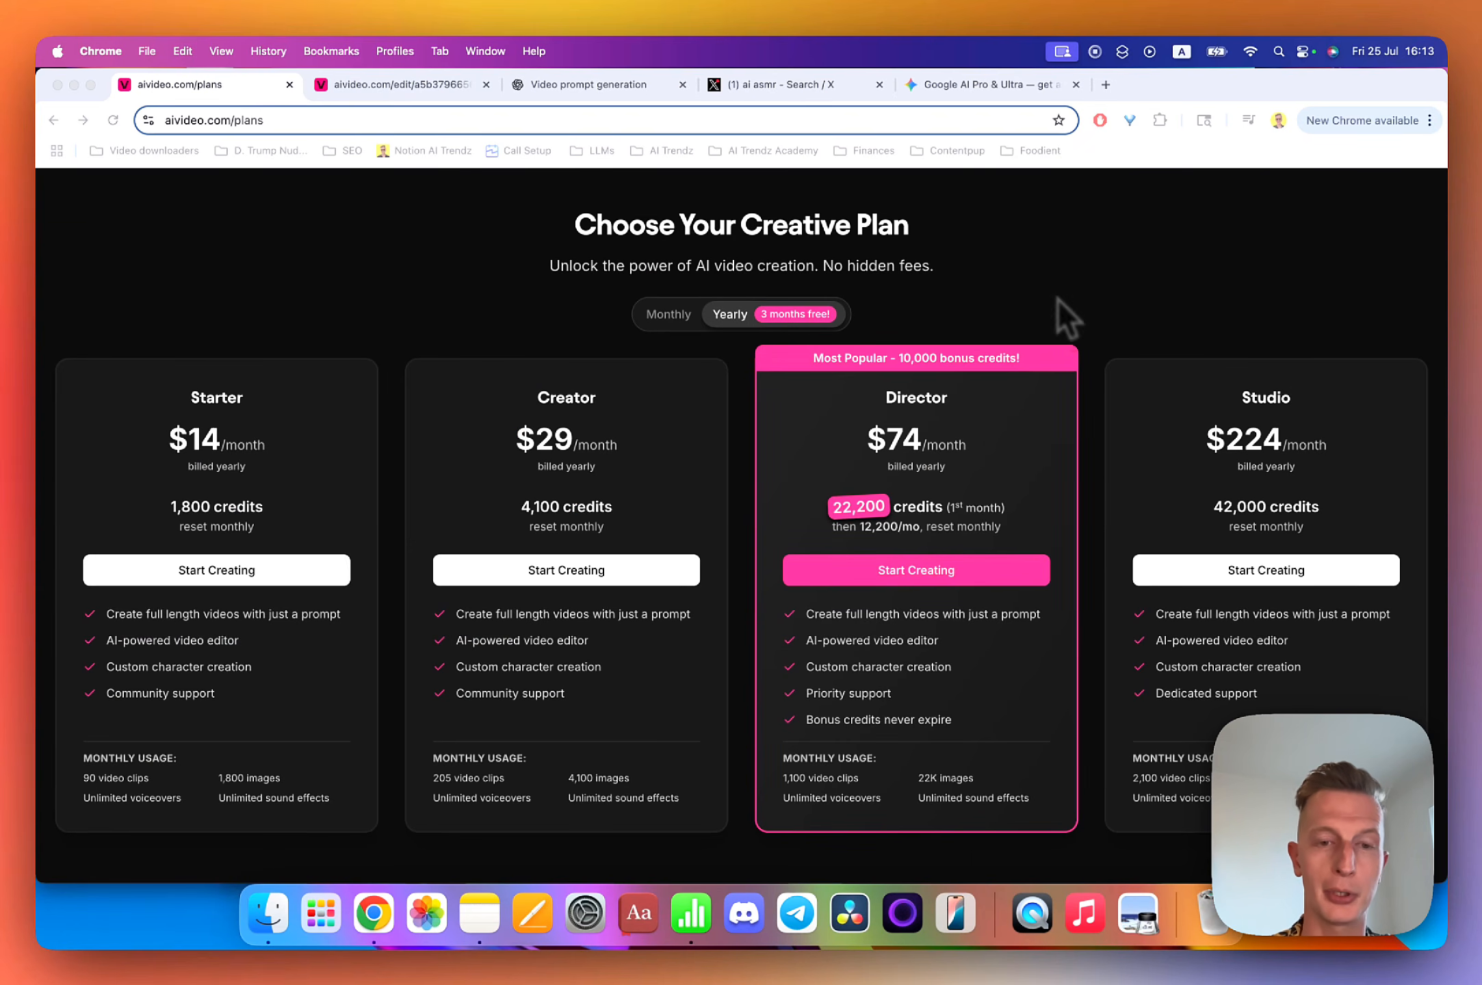
Check the Google AI Ultra price on Gemini's subscriptions page and compare it with the AI video site's yearly plans.
{"action": "left_click", "coordinate": [958, 85]}
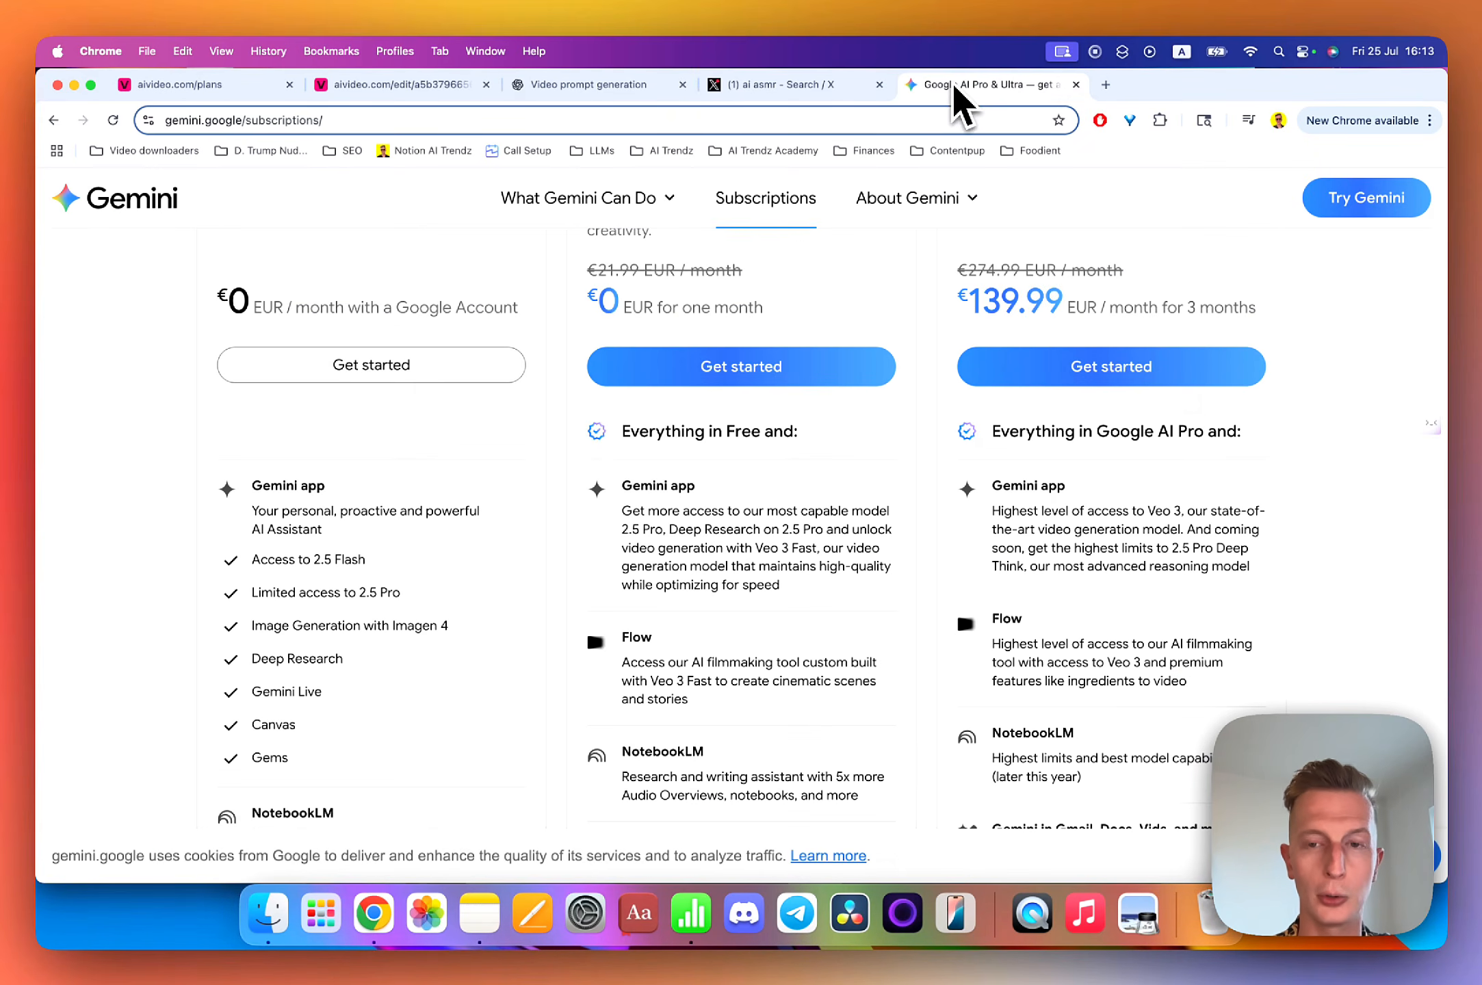
{"action": "scroll", "coordinate": [999, 342], "scroll_direction": "up", "scroll_amount": 1}
{"action": "left_click_drag", "start_coordinate": [962, 335], "coordinate": [1068, 335]}
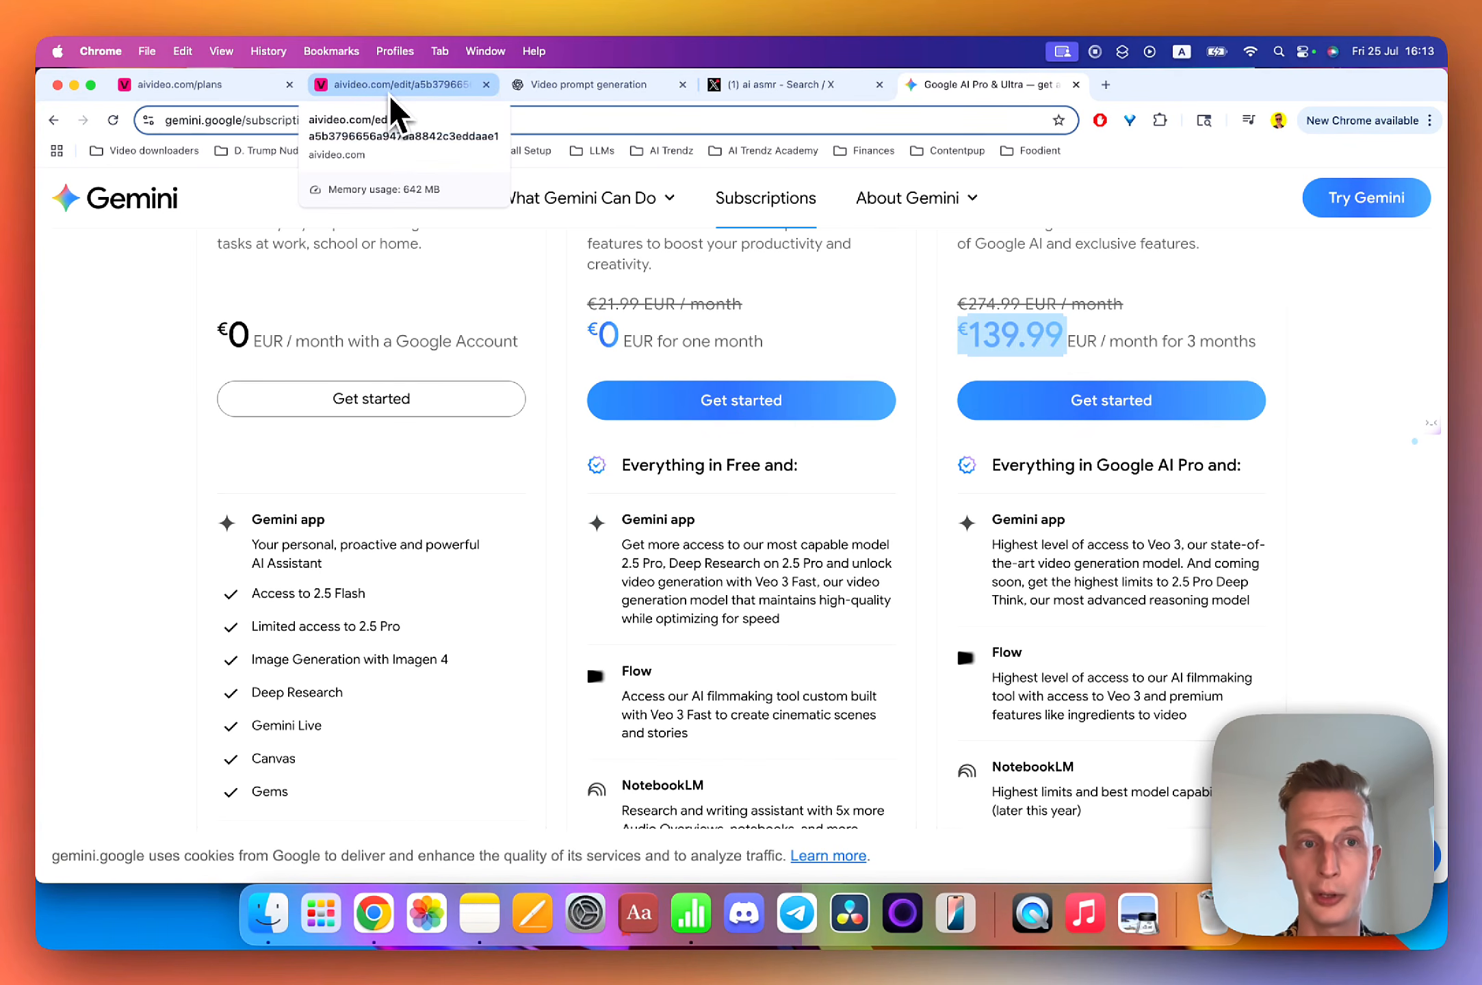
{"action": "key", "text": "super+1"}
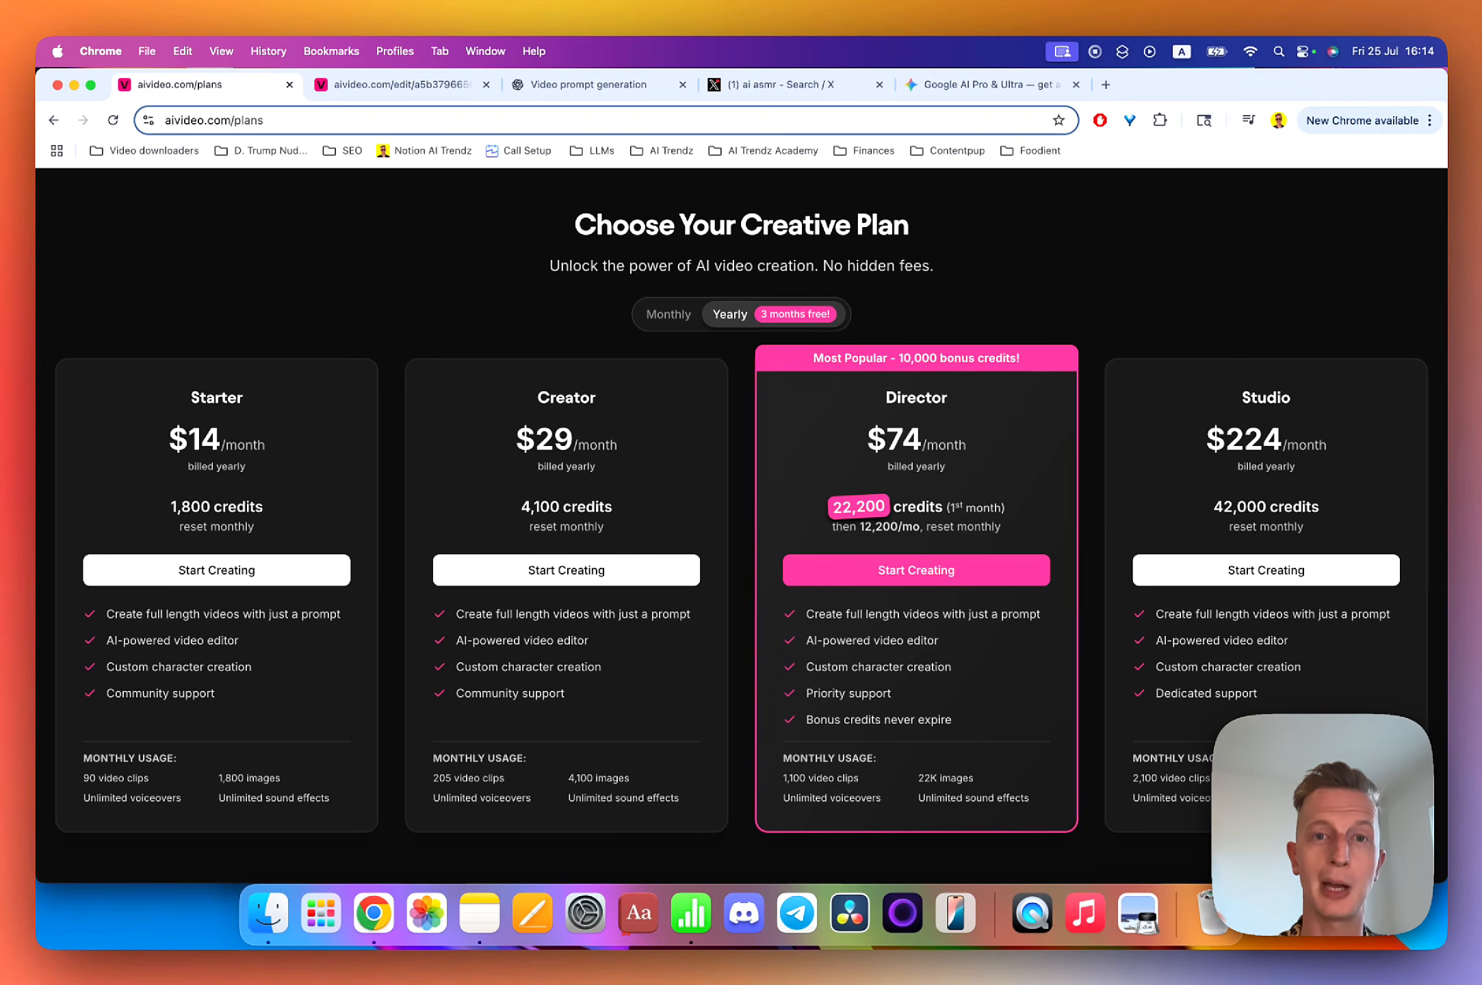
Play both generated lava pizza clips in the AI video editor, viewing the second one enlarged.
{"action": "left_click", "coordinate": [390, 84]}
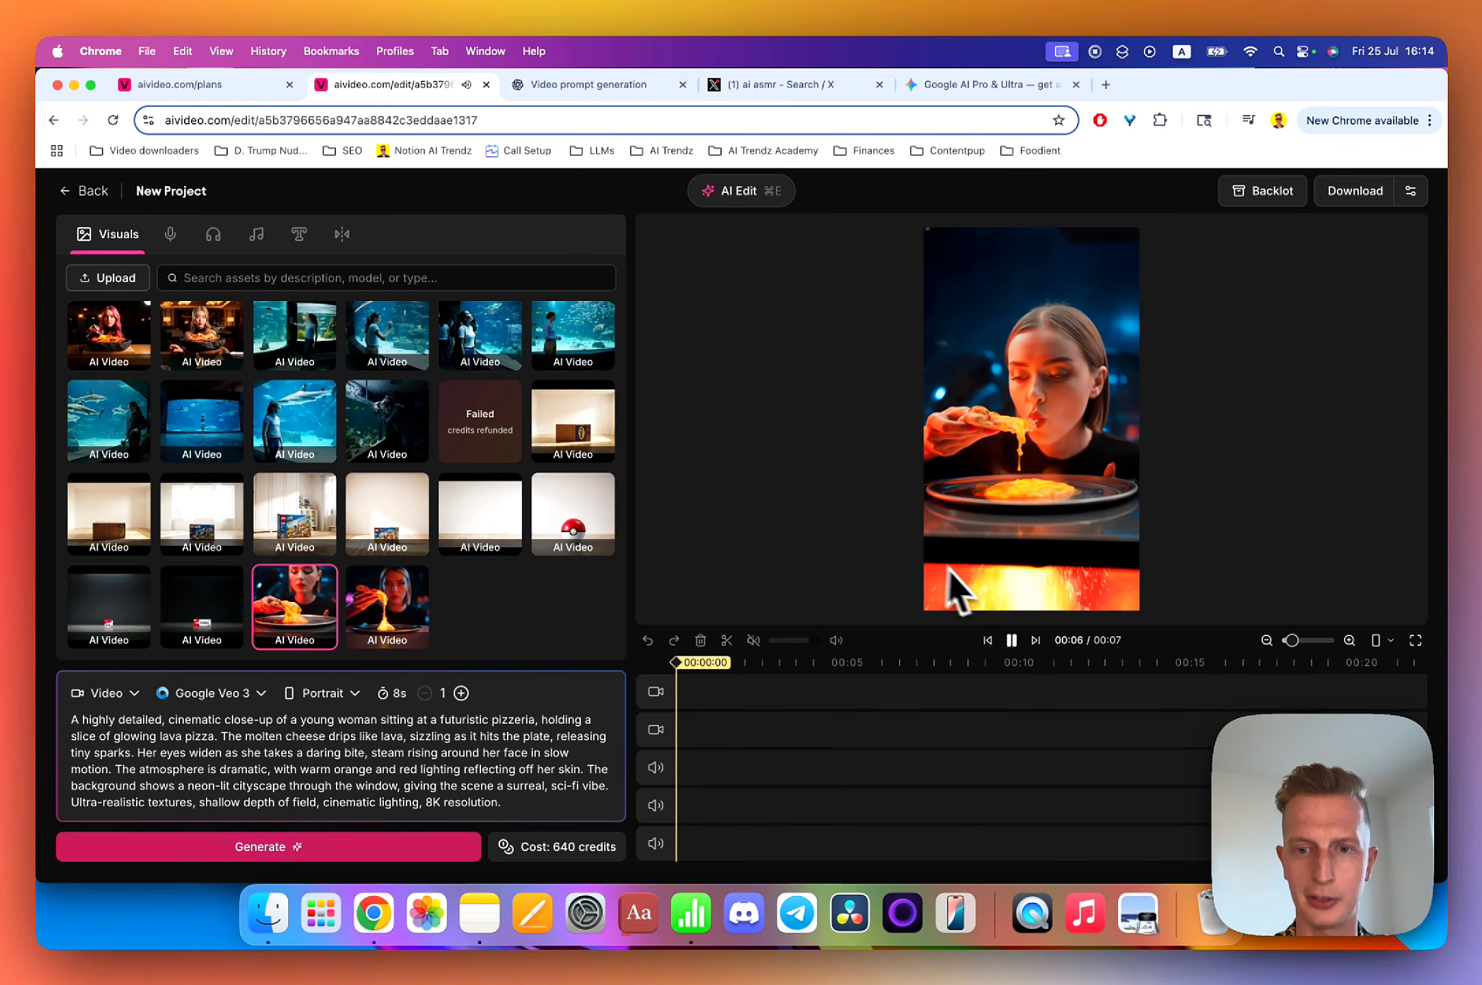
{"action": "left_click", "coordinate": [1011, 640]}
{"action": "left_click", "coordinate": [390, 601]}
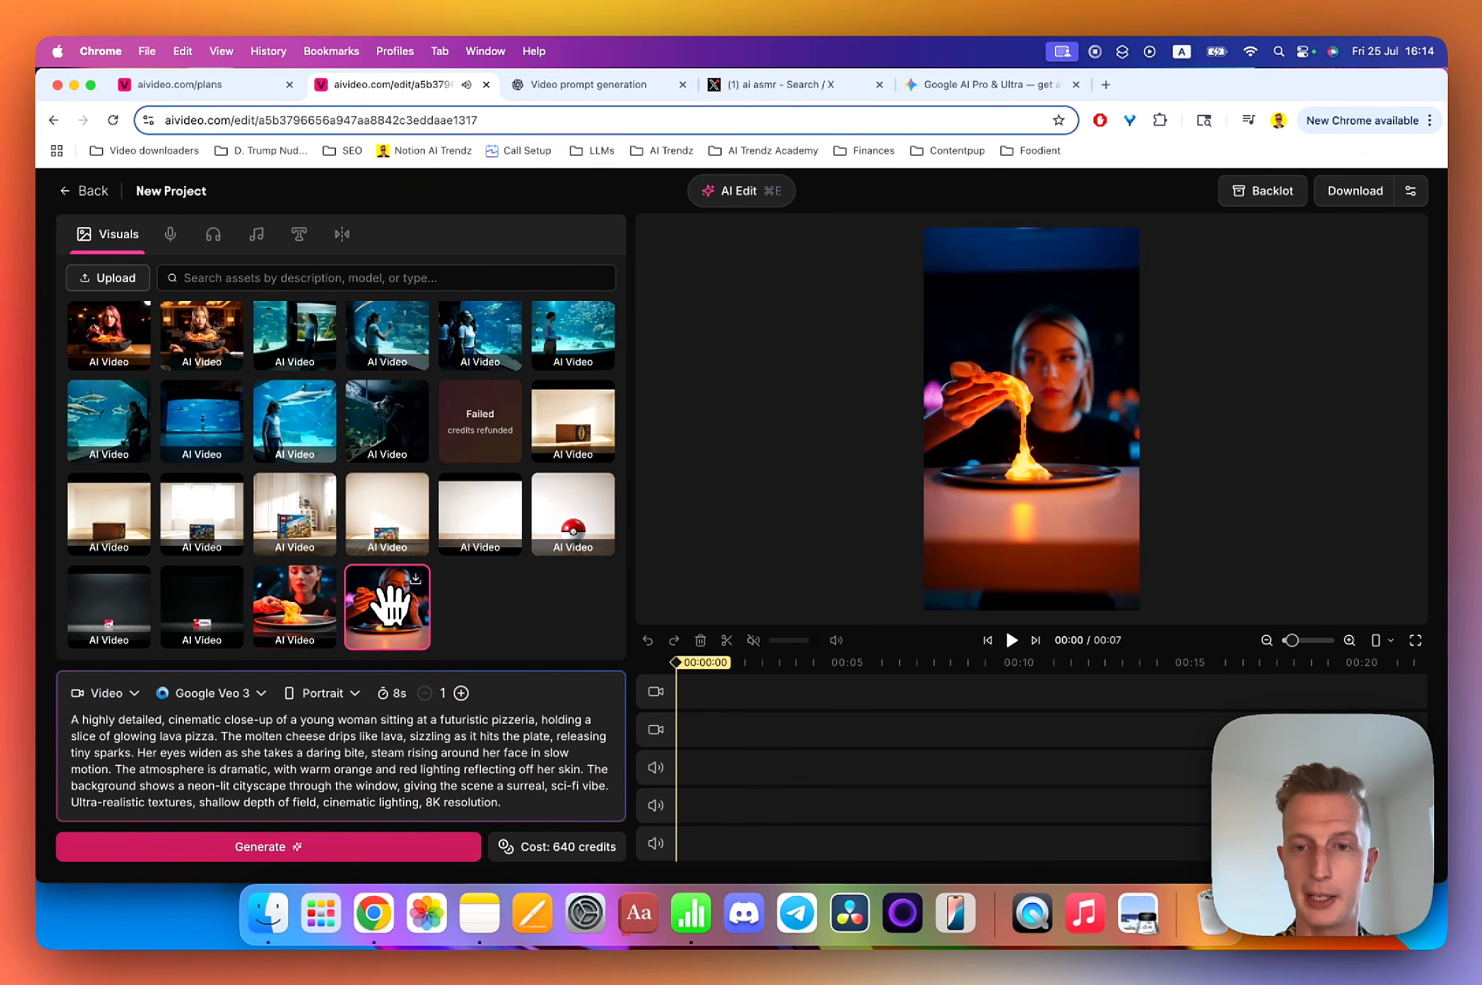
{"action": "left_click", "coordinate": [1012, 641]}
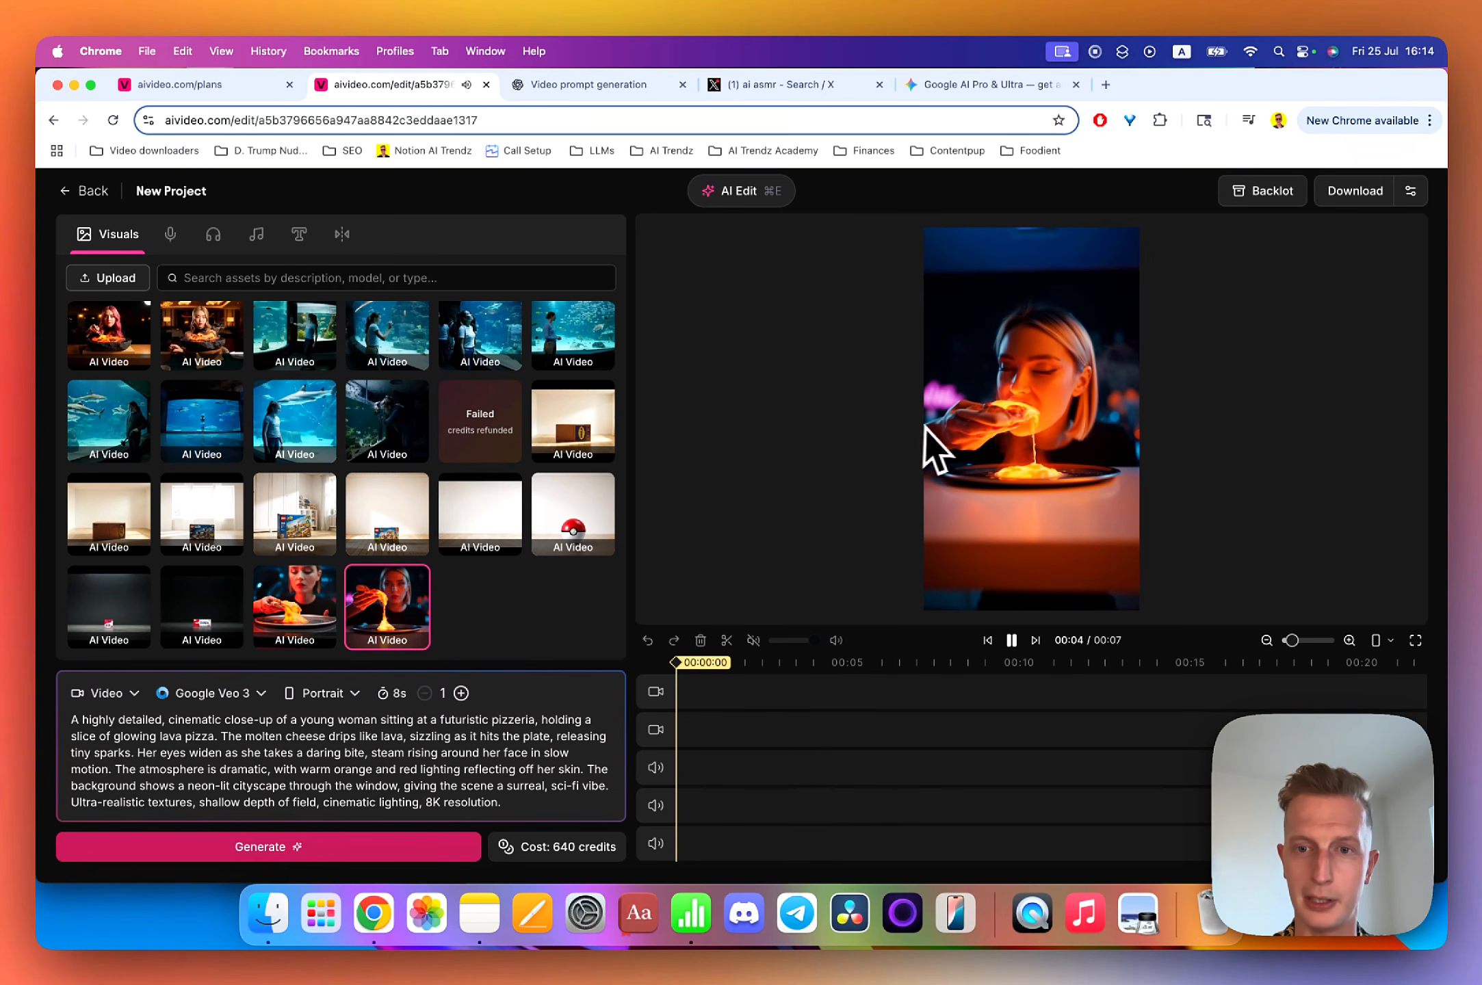
{"action": "double_click", "coordinate": [1025, 427]}
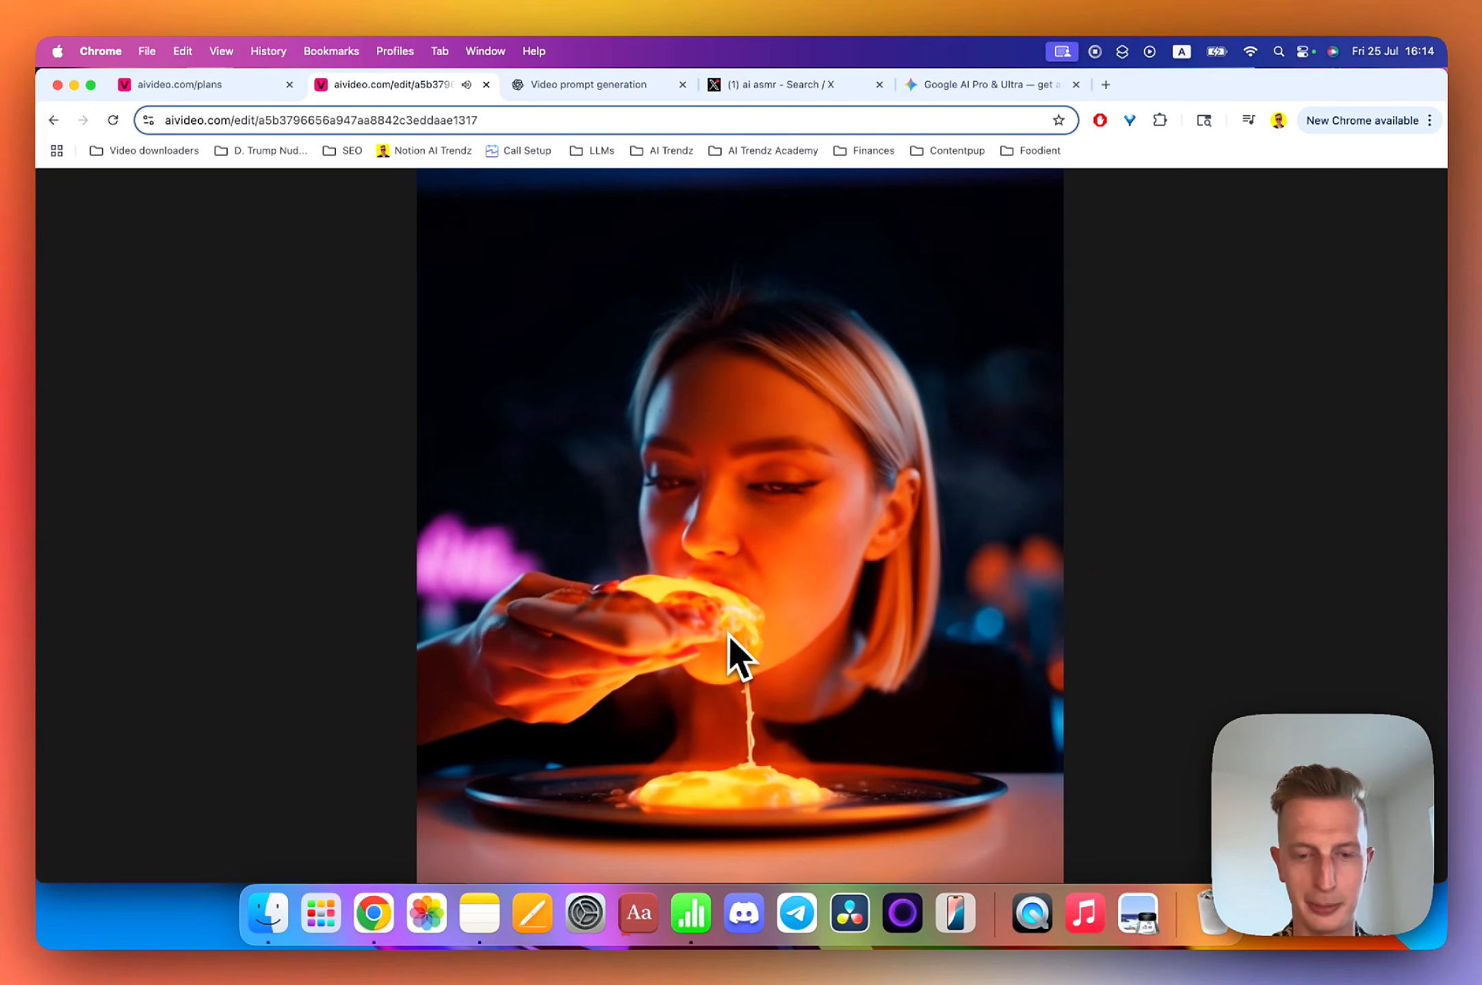
{"action": "scroll", "coordinate": [743, 631], "scroll_direction": "down", "scroll_amount": 5}
{"action": "scroll", "coordinate": [744, 631], "scroll_direction": "down", "scroll_amount": 3}
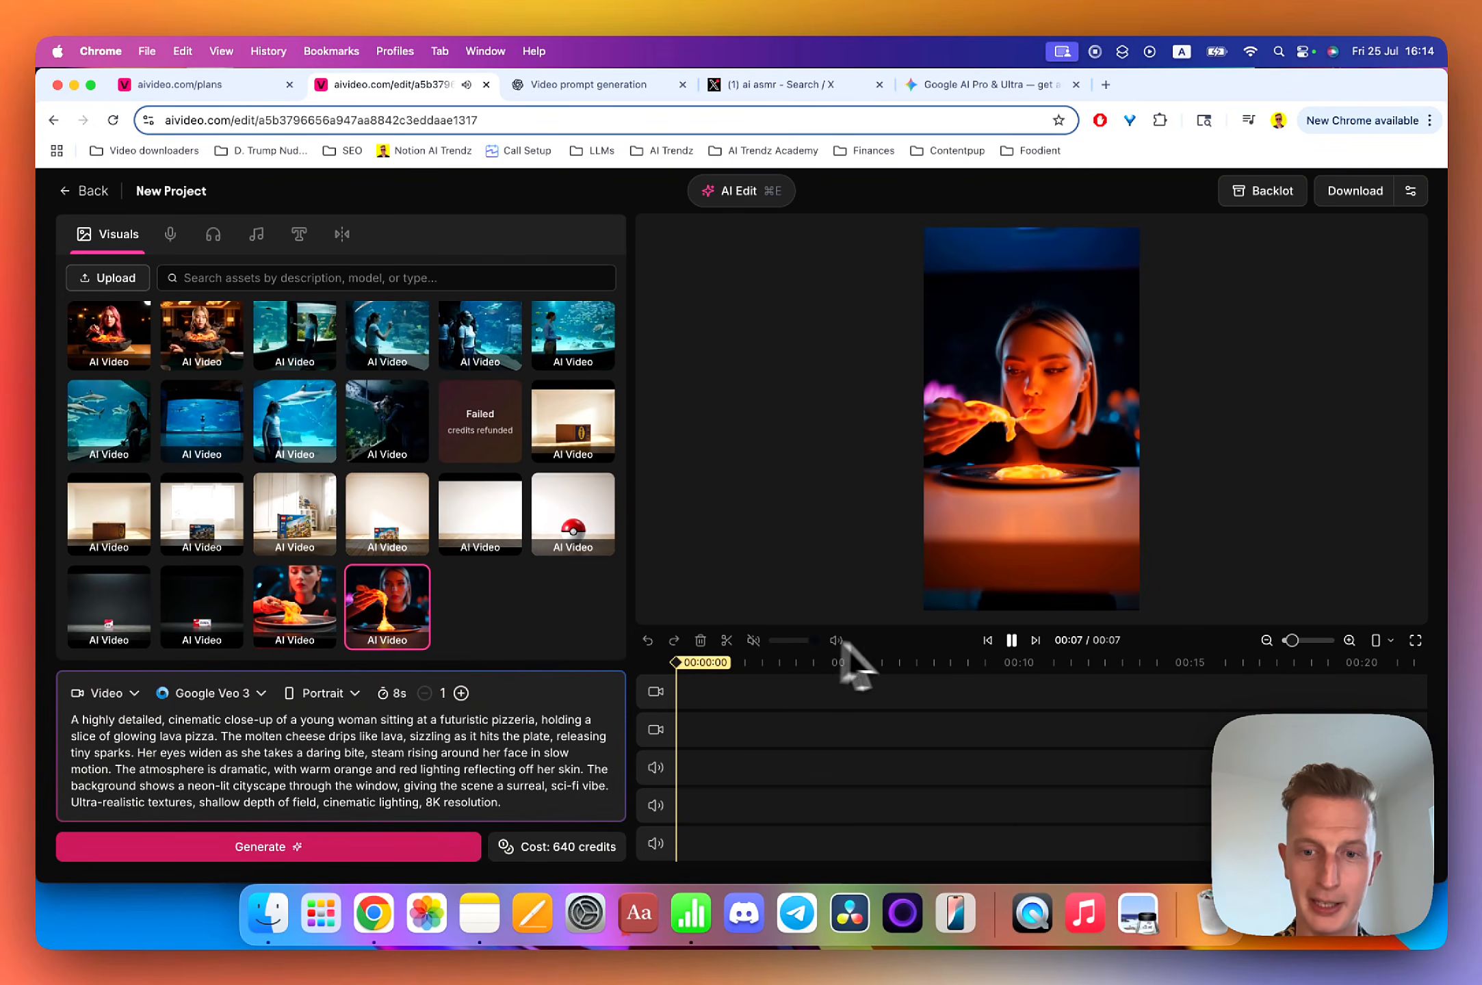
{"action": "left_click", "coordinate": [1012, 641]}
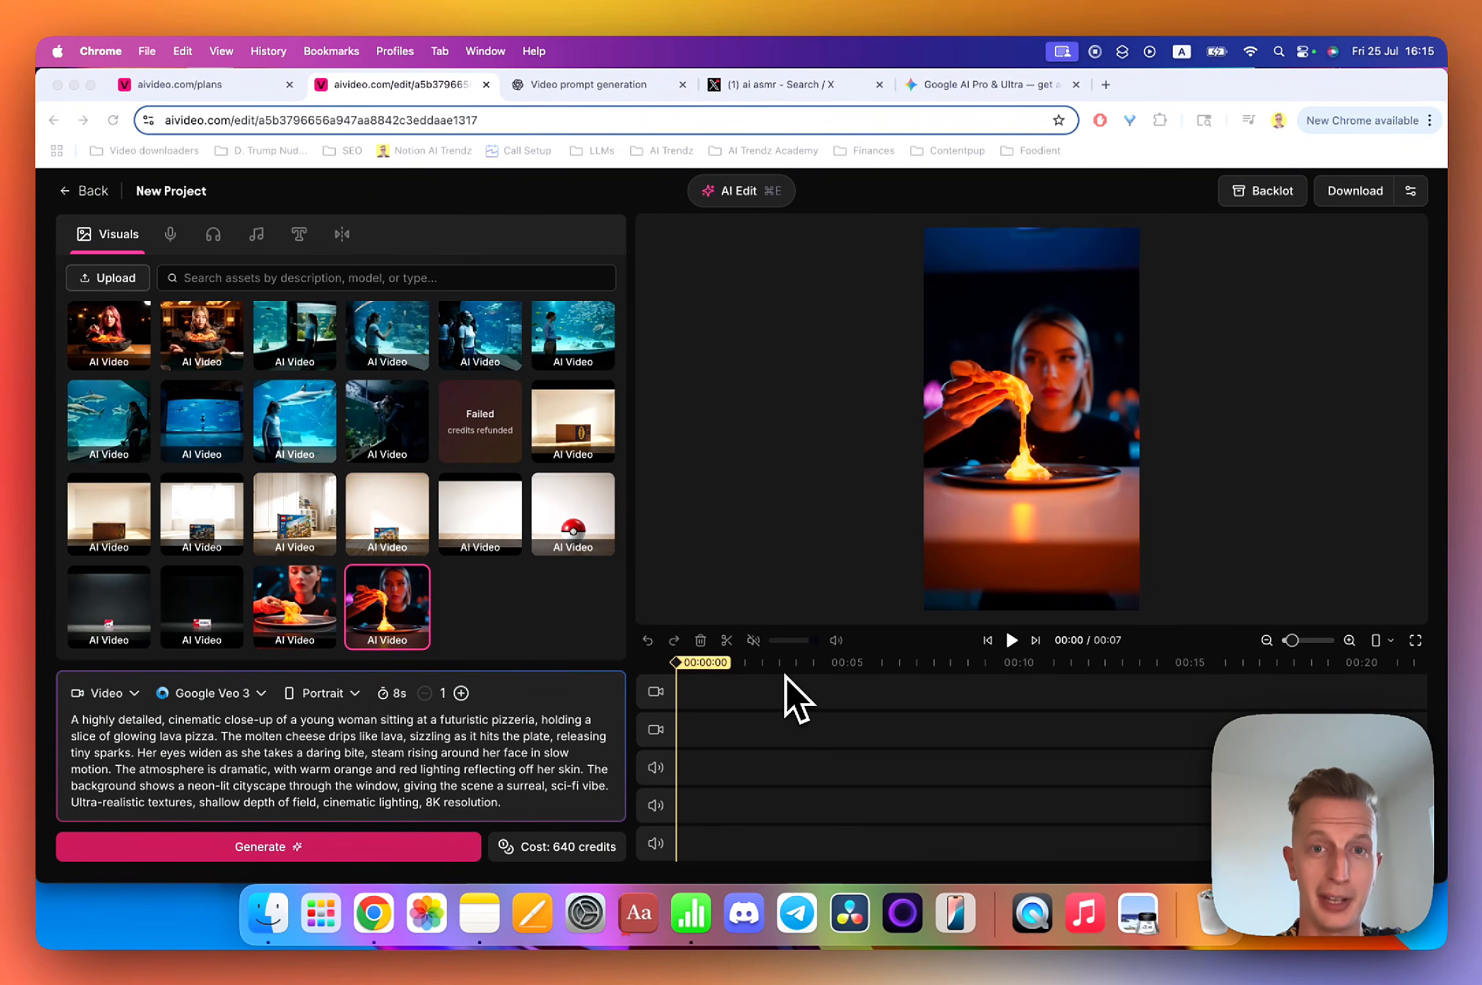
Ask ChatGPT for a video prompt of a chef master with big knife cutting a glass pineapple ASMR and copy the prompt text.
{"action": "left_click", "coordinate": [582, 84]}
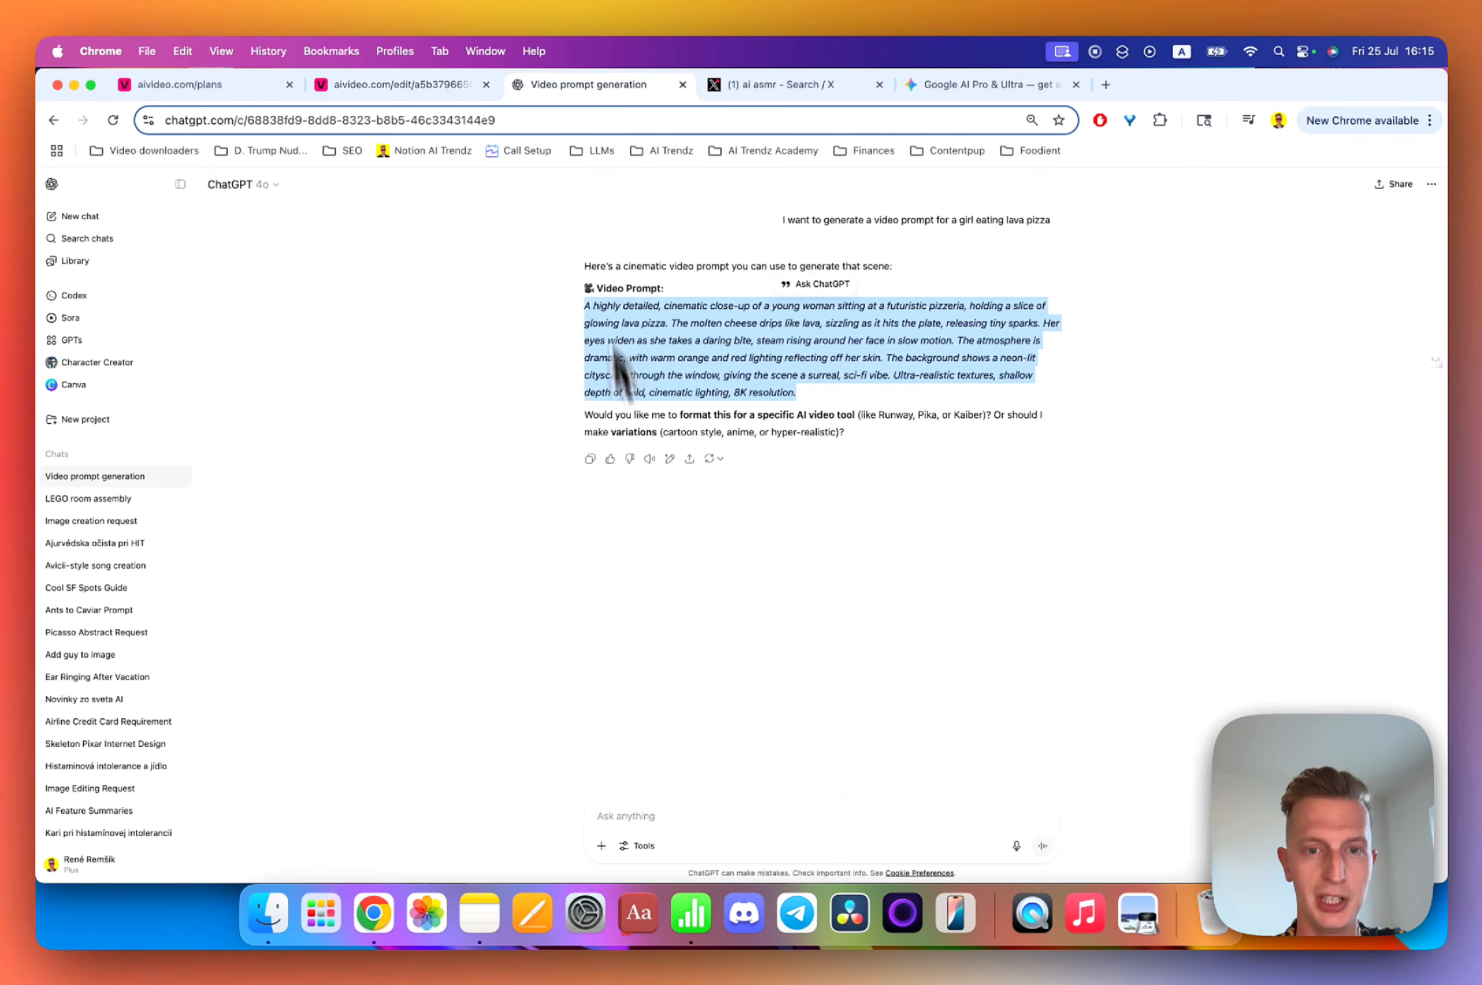
{"action": "left_click", "coordinate": [659, 814]}
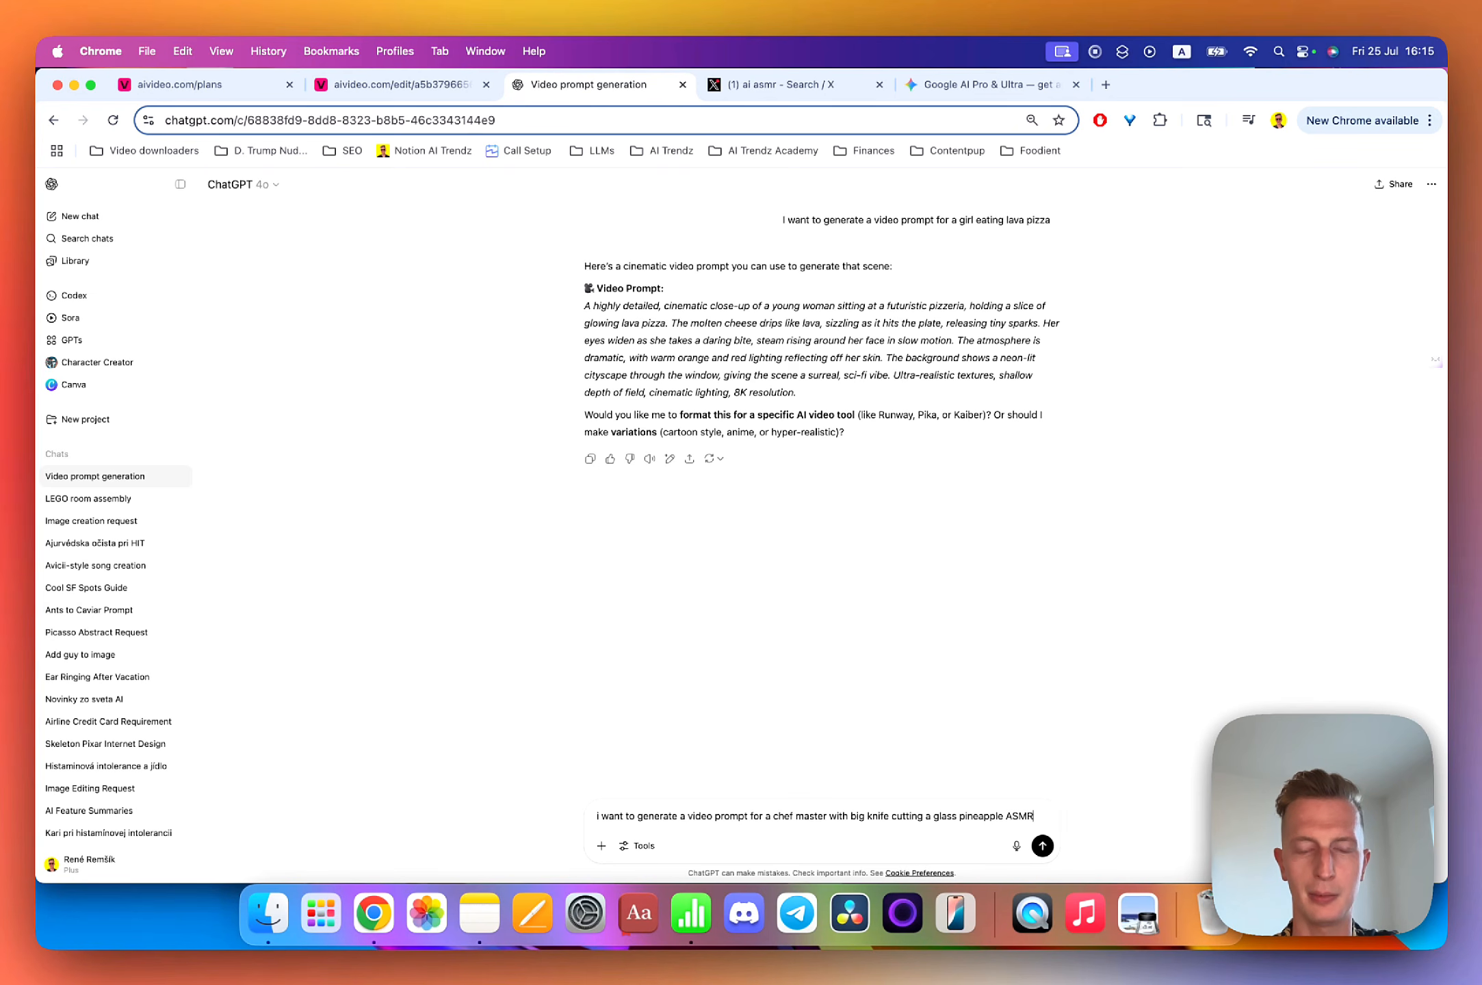
{"action": "left_click", "coordinate": [1043, 847]}
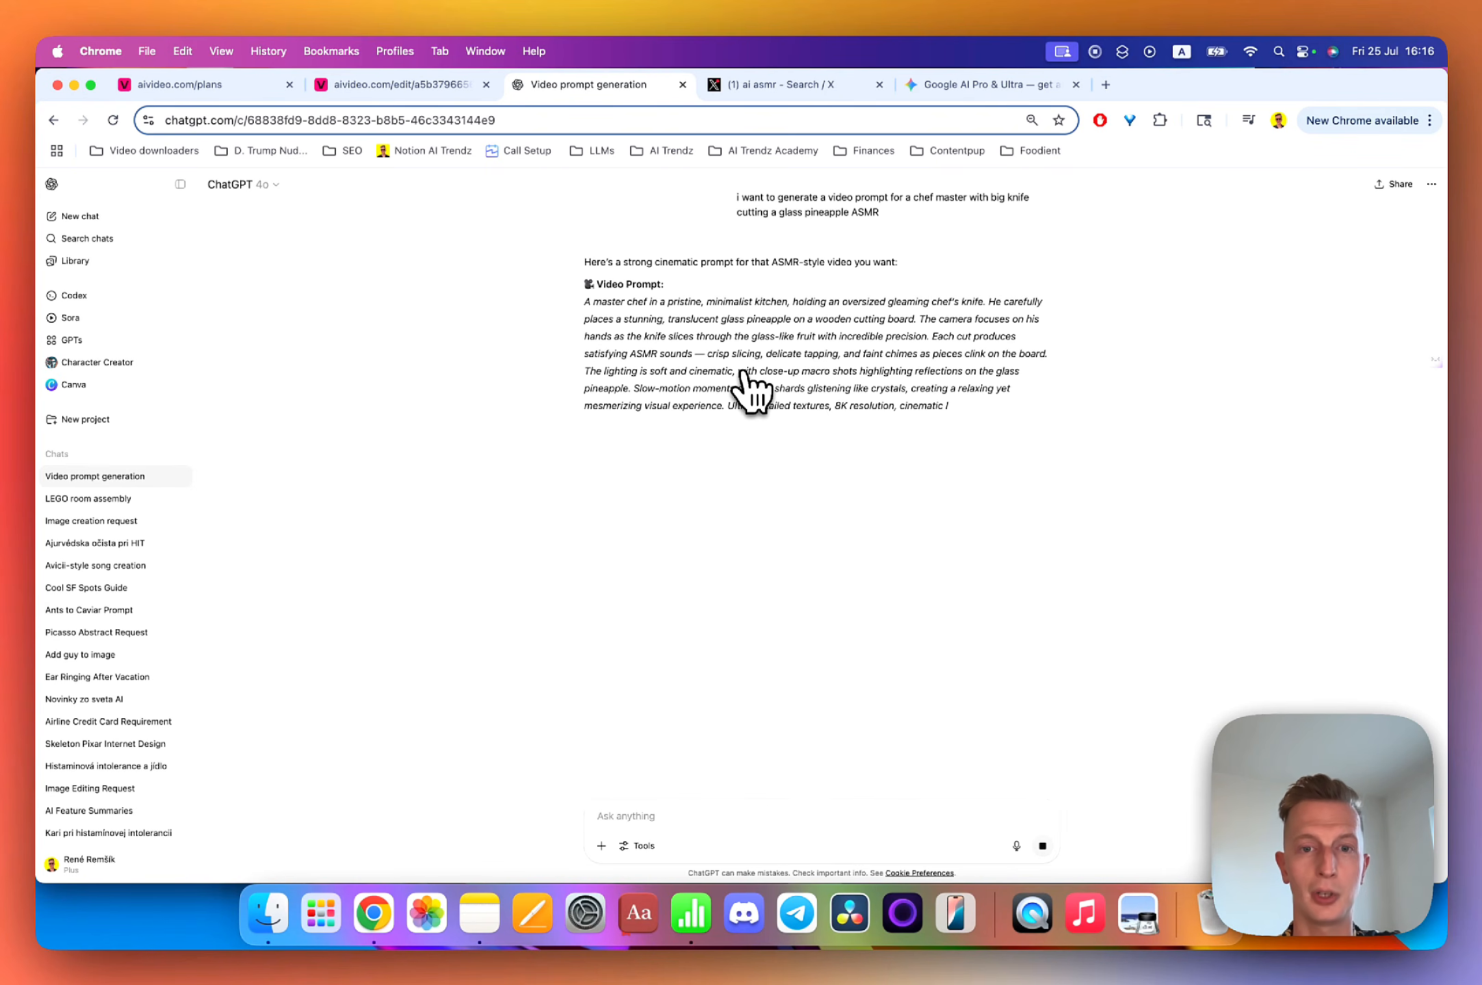
{"action": "left_click_drag", "start_coordinate": [986, 407], "coordinate": [581, 309]}
{"action": "key", "text": "super+c"}
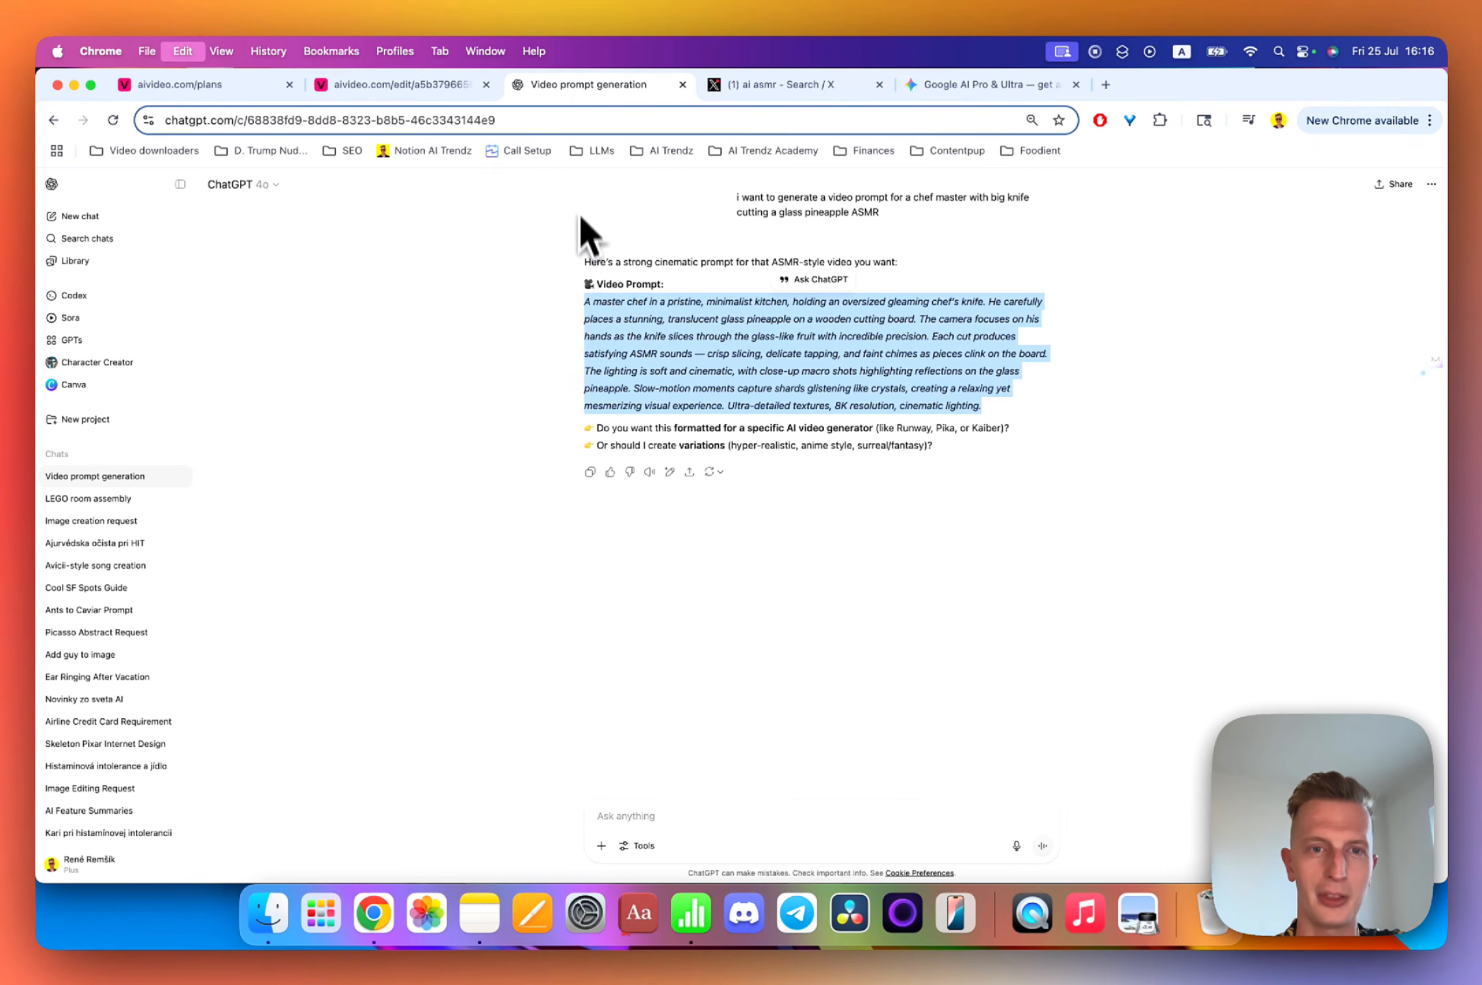
Replace the AI video editor's prompt with the copied glass pineapple prompt and generate the video.
{"action": "left_click", "coordinate": [395, 85]}
{"action": "key", "text": "super+a"}
{"action": "key", "text": "super+v"}
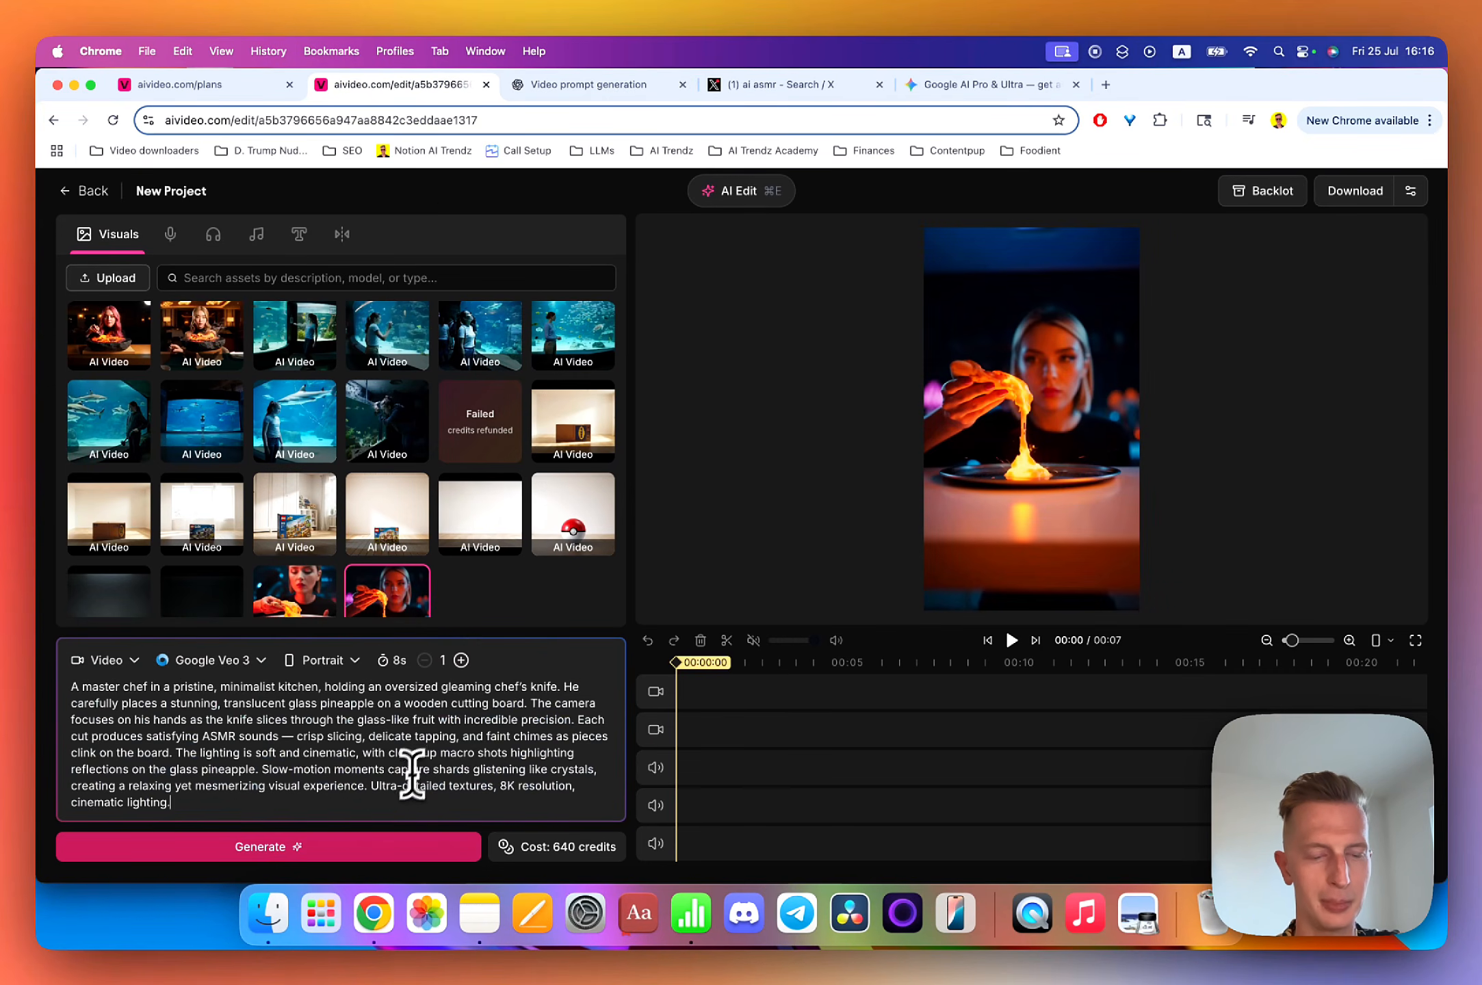
{"action": "left_click", "coordinate": [383, 850]}
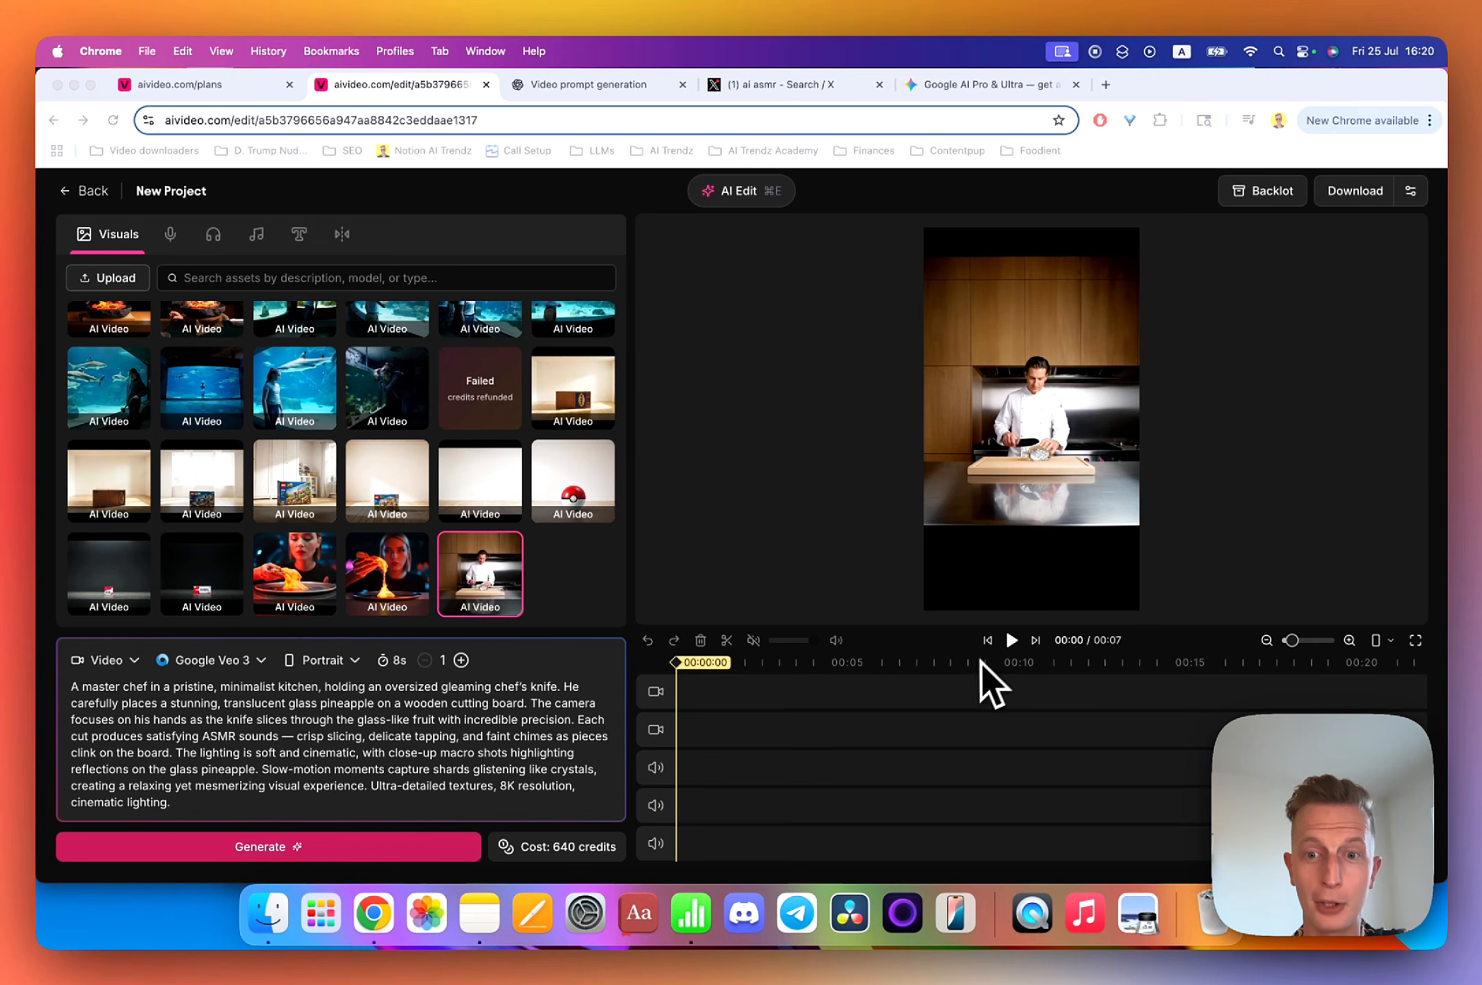
Play the generated chef clip with the glass pineapple in the preview.
{"action": "left_click", "coordinate": [1010, 643]}
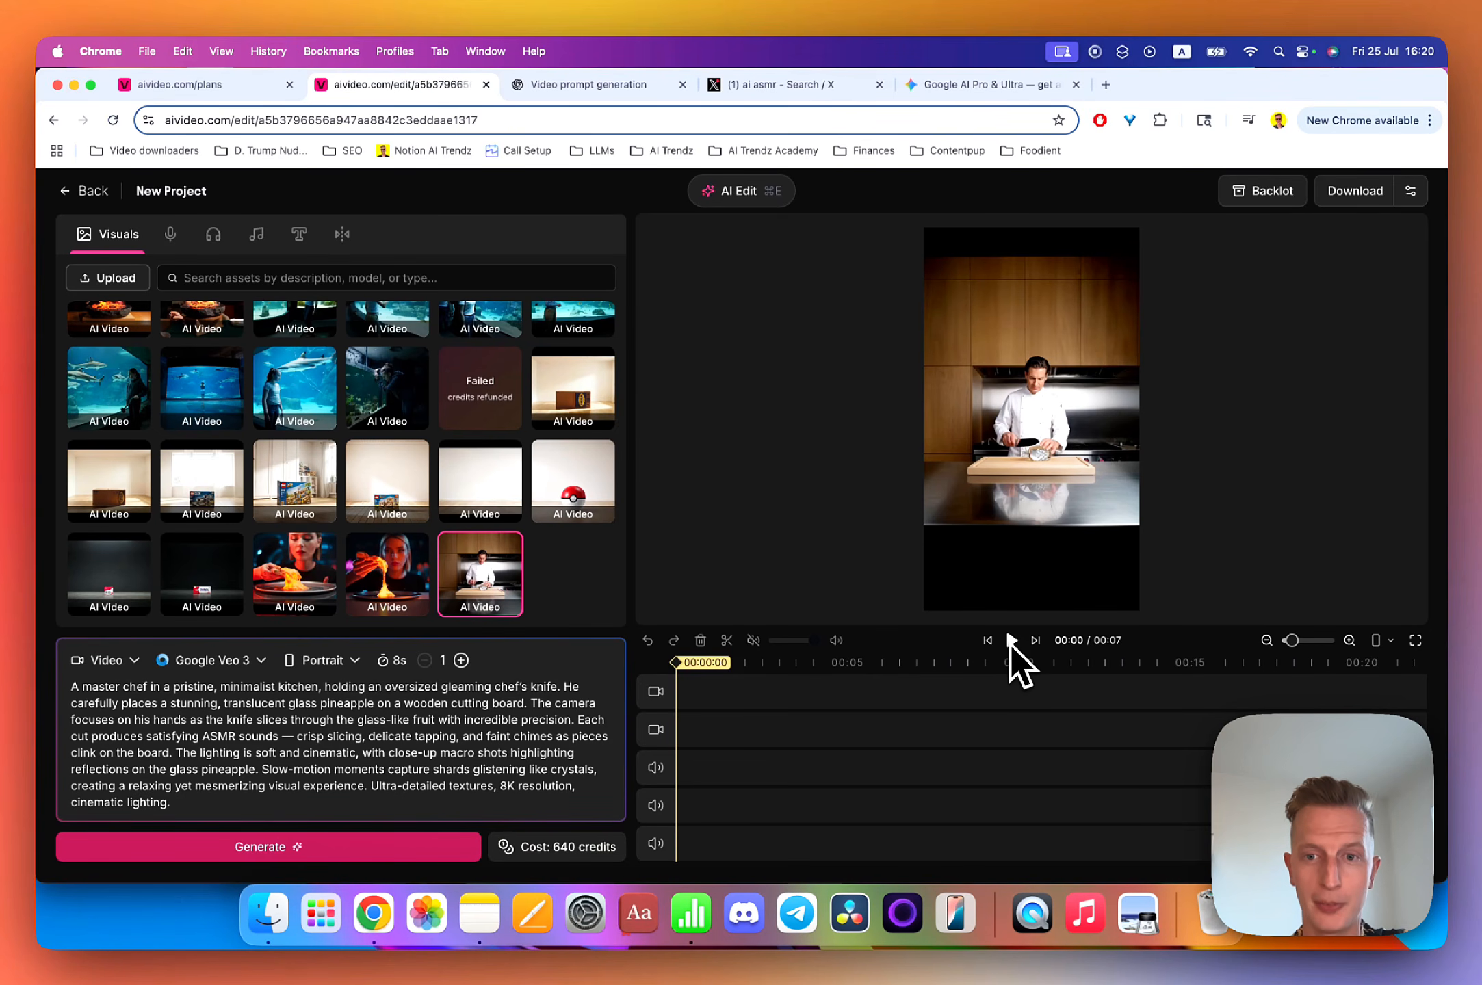
{"action": "left_click", "coordinate": [1011, 641]}
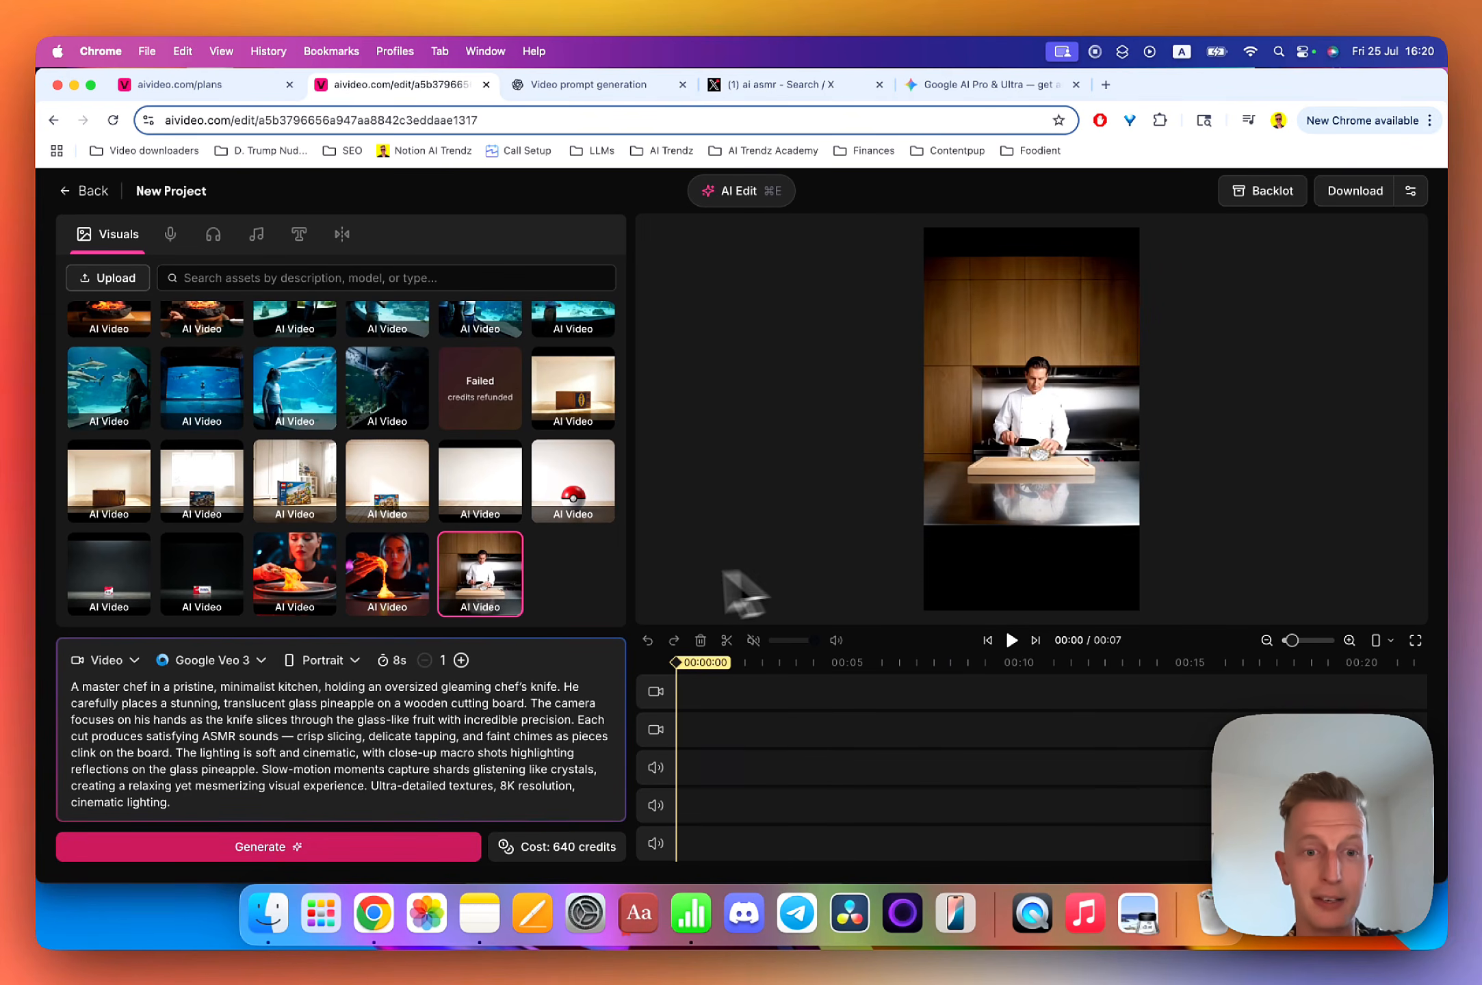
Place the glass pineapple chef clip on the second video track of the timeline, followed by the second lava pizza clip.
{"action": "left_click_drag", "start_coordinate": [480, 573], "coordinate": [701, 705]}
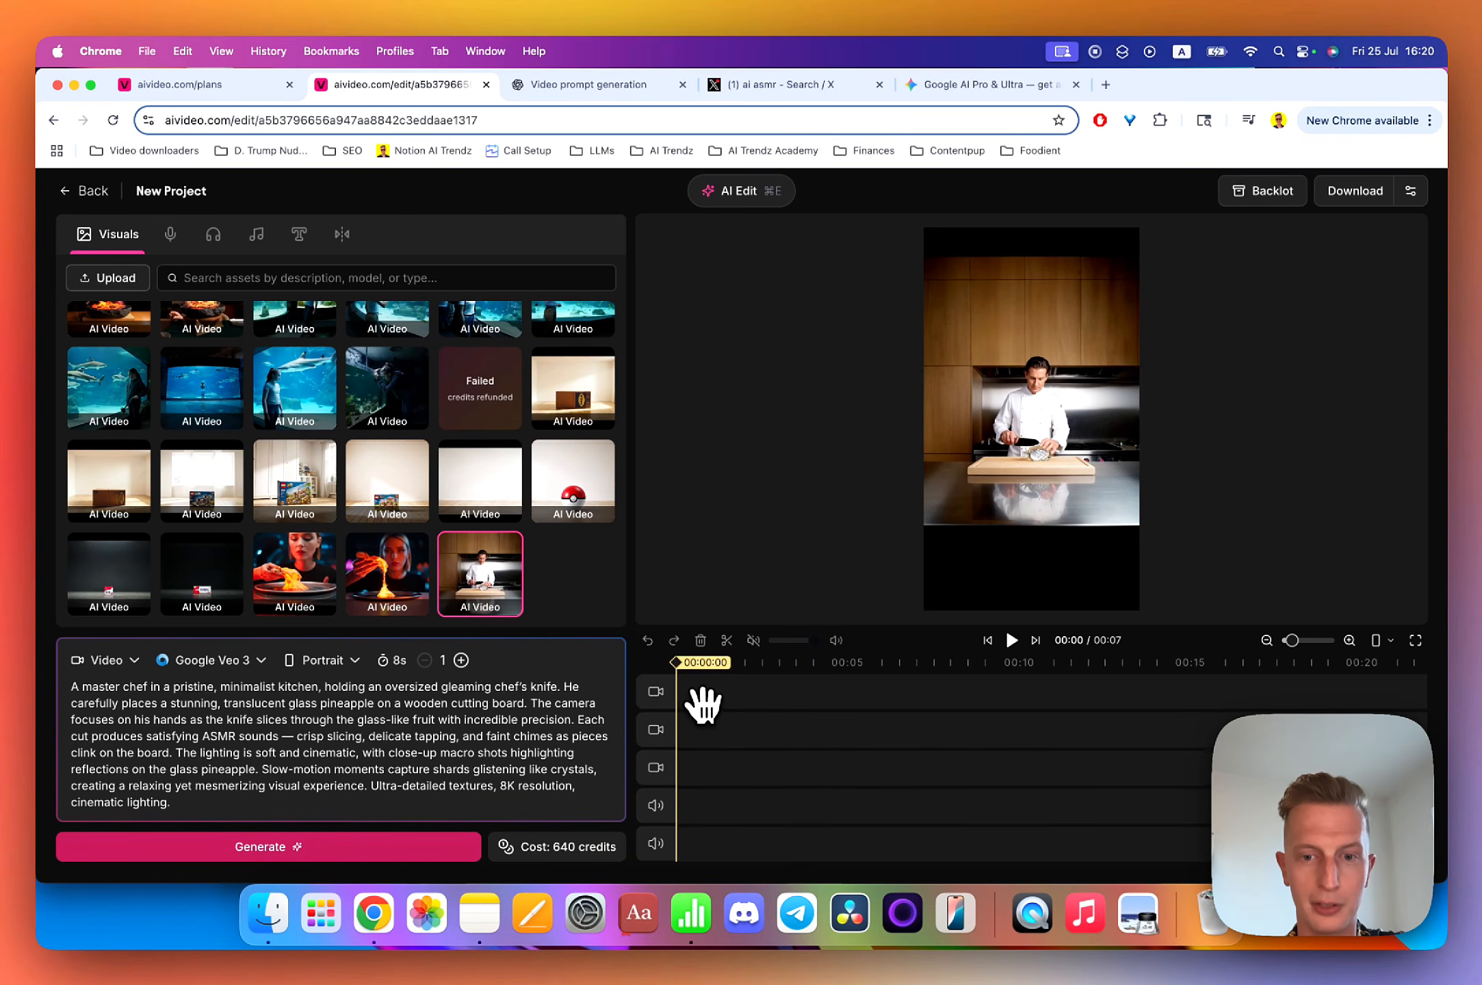
{"action": "left_click_drag", "start_coordinate": [417, 592], "coordinate": [983, 725]}
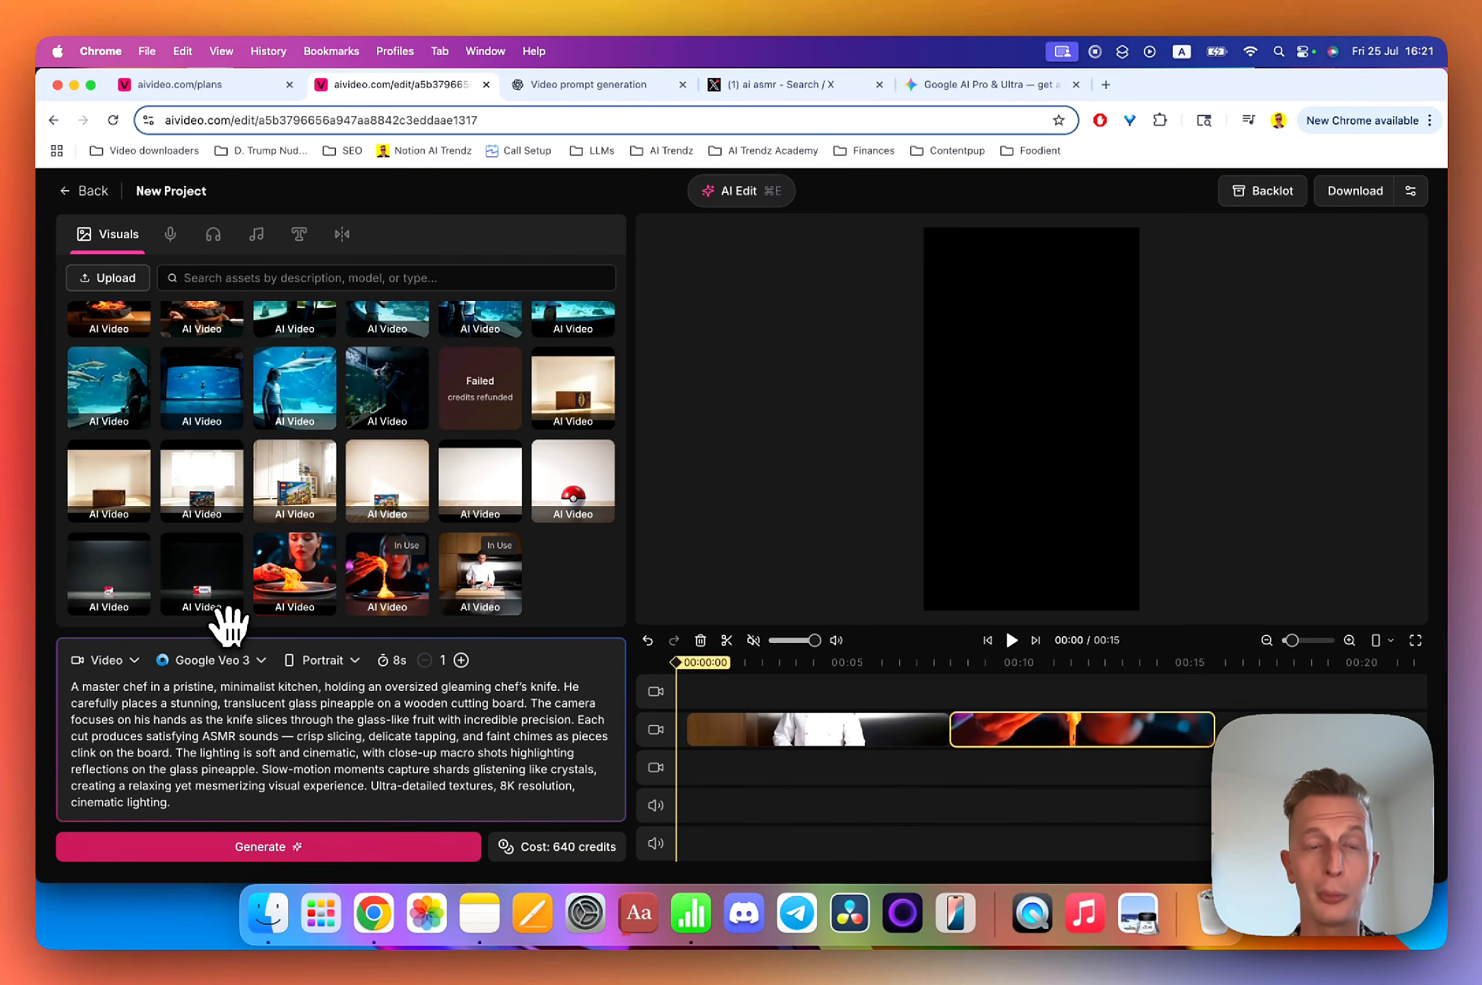
Preview the existing Durex room assembly clip and pause it once the furnished room is shown.
{"action": "left_click", "coordinate": [200, 577]}
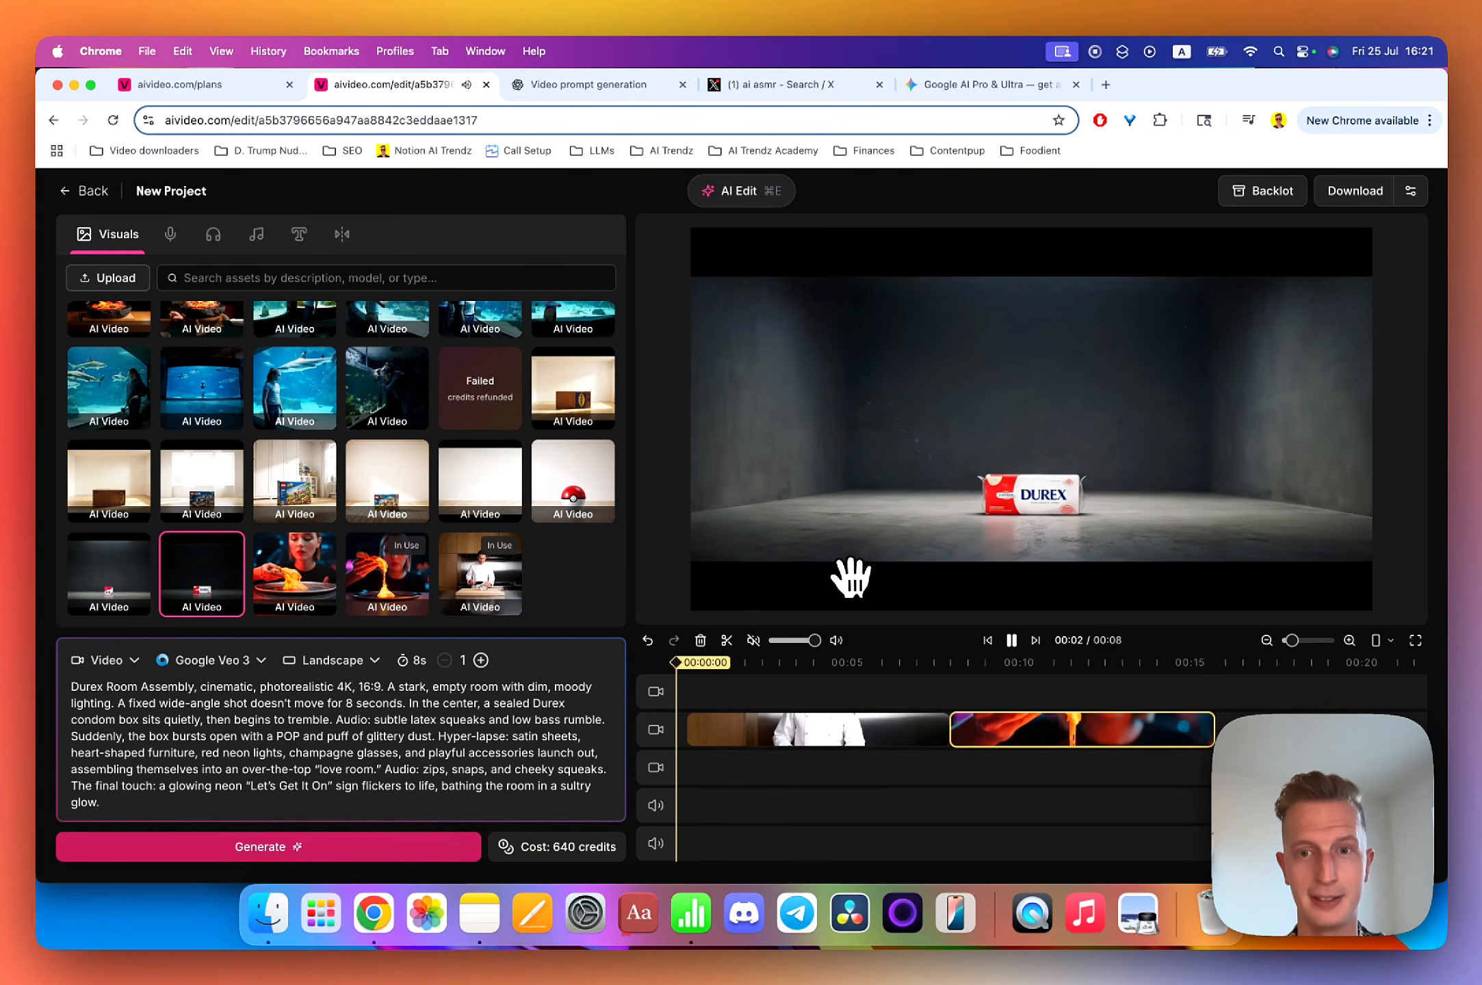
{"action": "left_click", "coordinate": [1012, 642]}
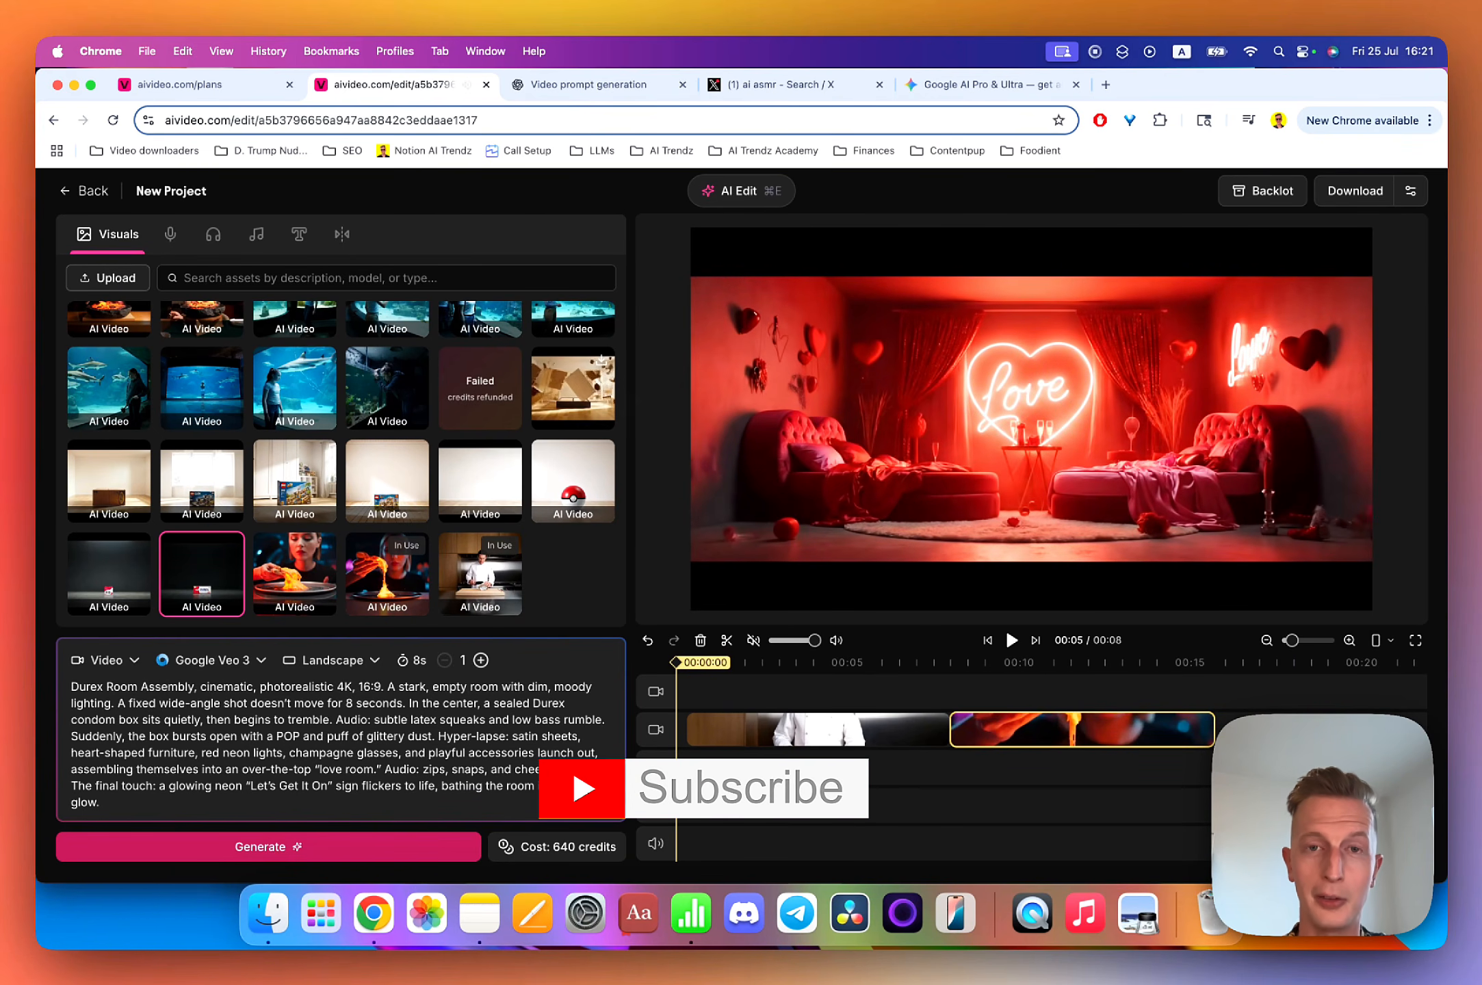